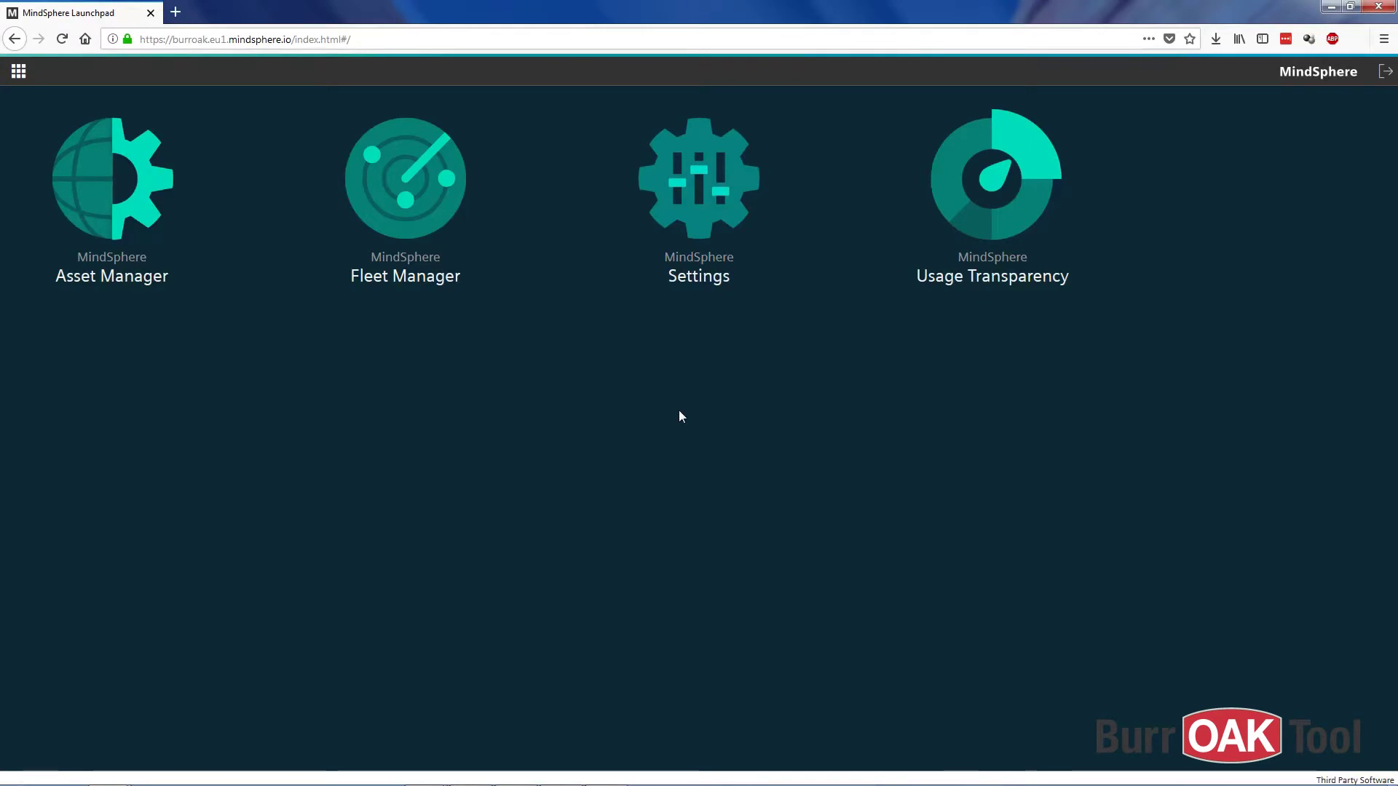
# Step: Launch the Fleet Manager app from its tile on the MindSphere Launchpad
pyautogui.click(404, 188)
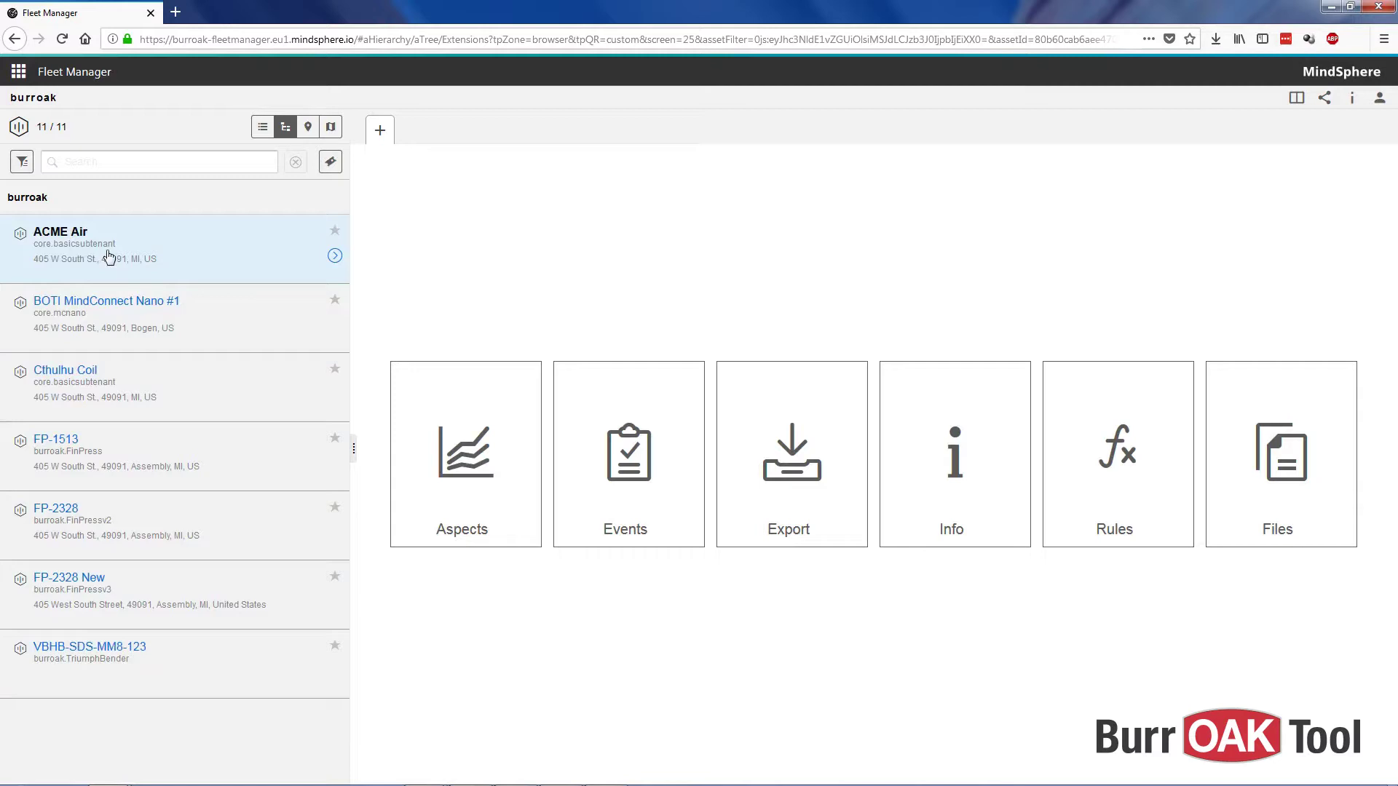
# Step: Drill from ACME Air through ACME North Plant into Area 51, then return to burroak
pyautogui.click(333, 257)
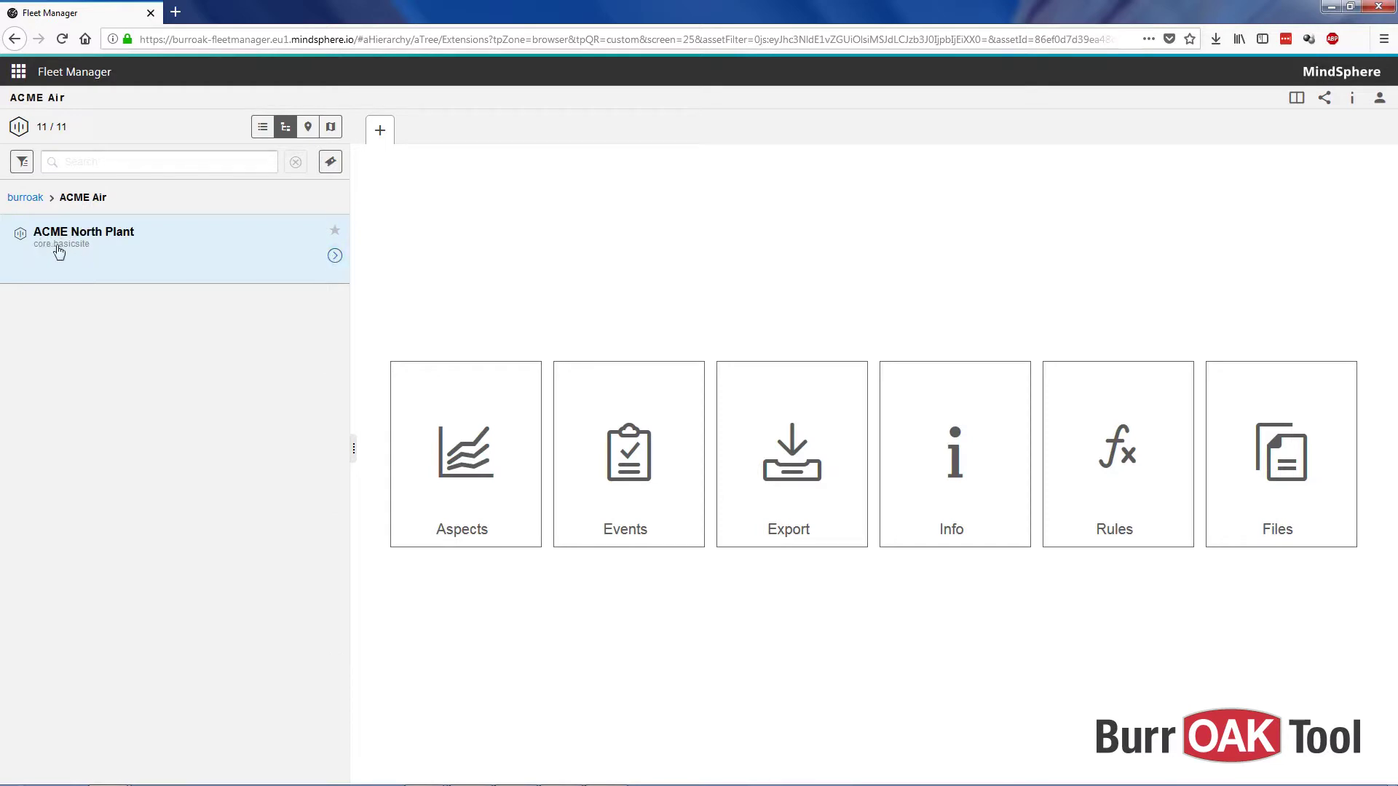
pyautogui.click(335, 258)
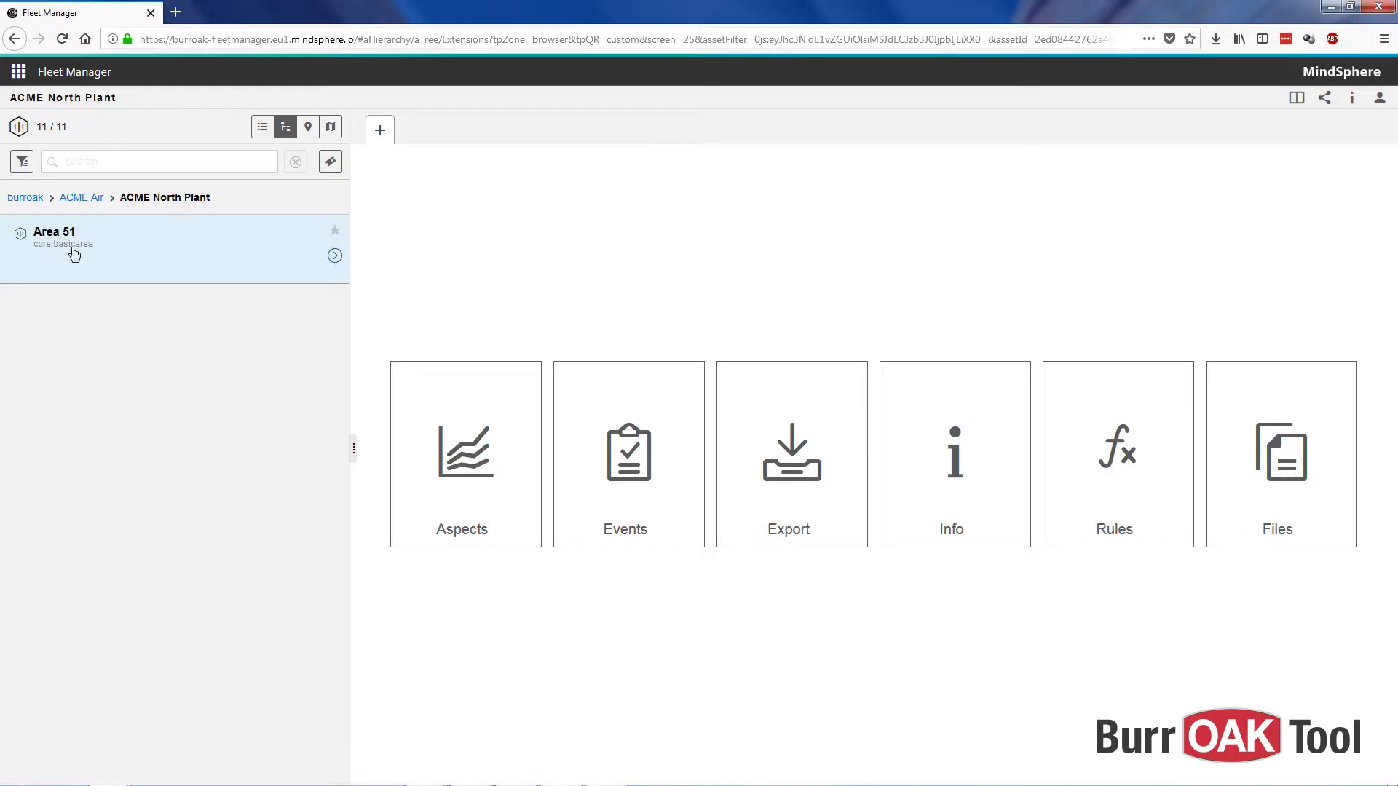
pyautogui.click(335, 255)
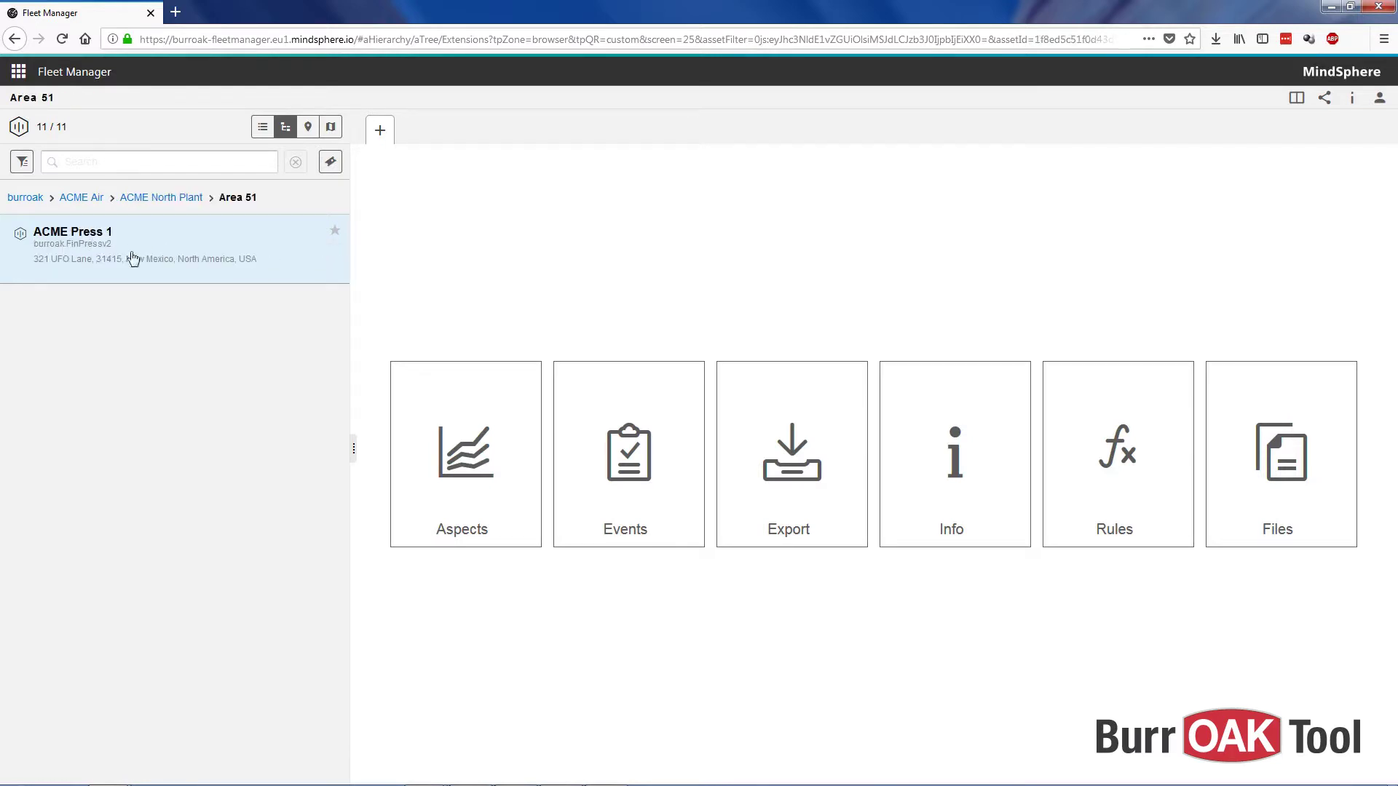
pyautogui.click(26, 199)
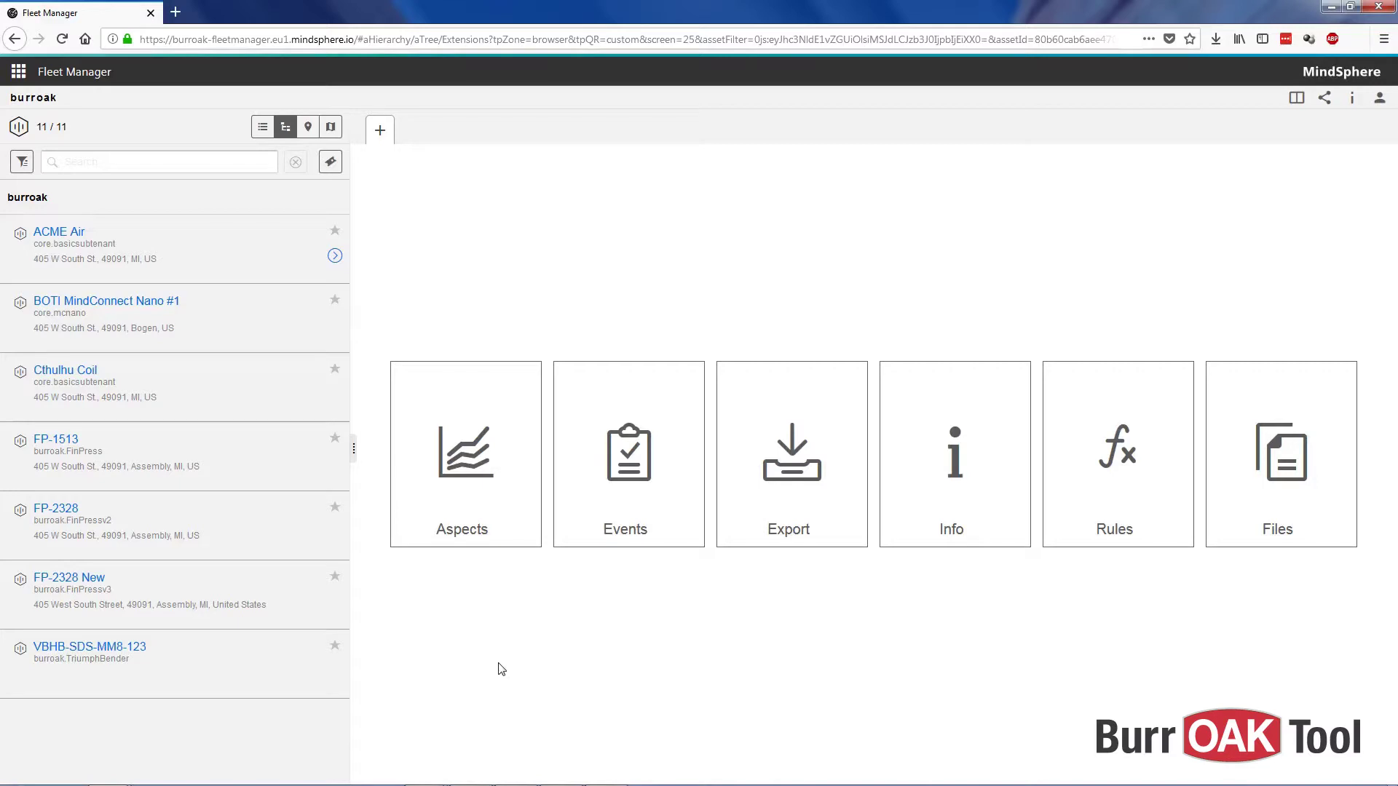
# Step: Open Aspects, review FP-2328 New's production charts, then switch to FP-2328's charts
pyautogui.click(475, 506)
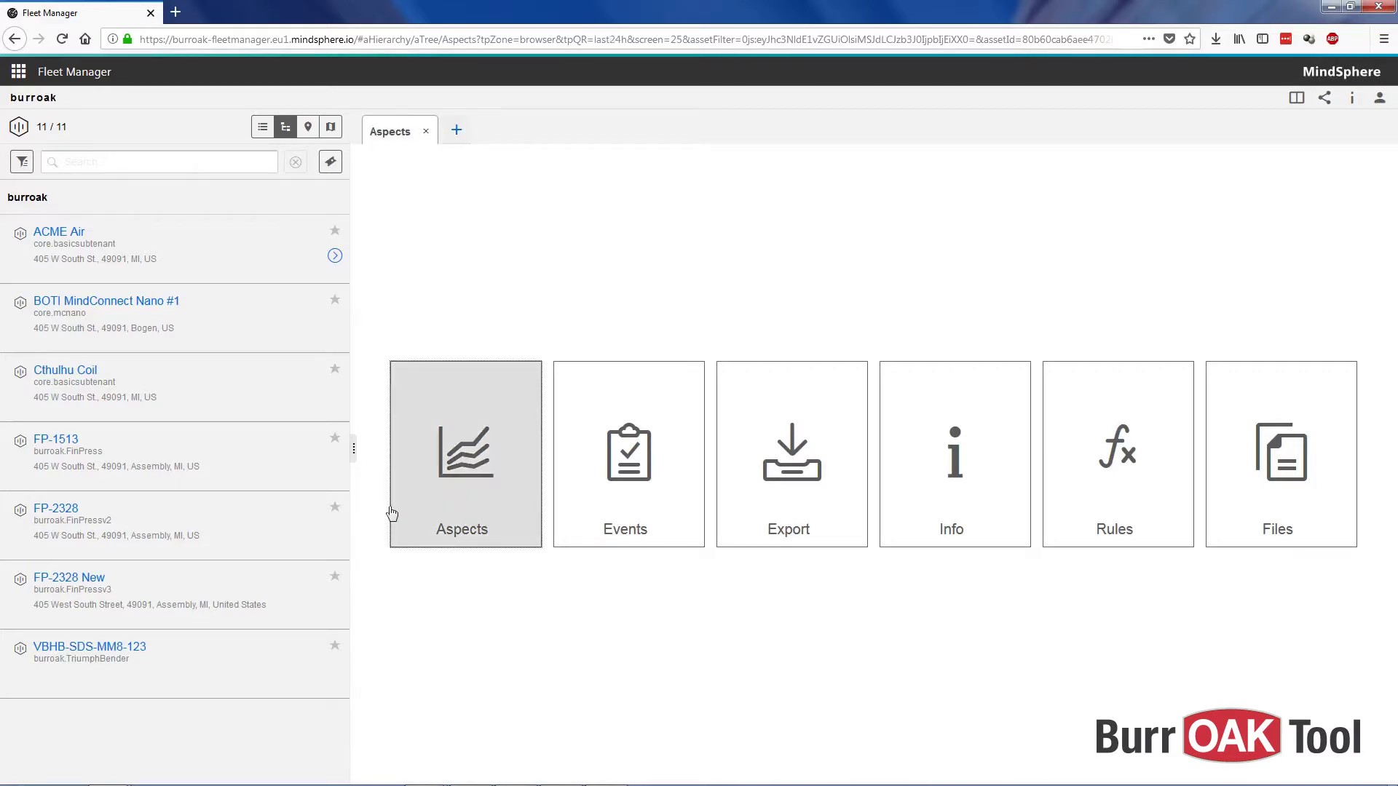
pyautogui.click(250, 522)
pyautogui.click(255, 591)
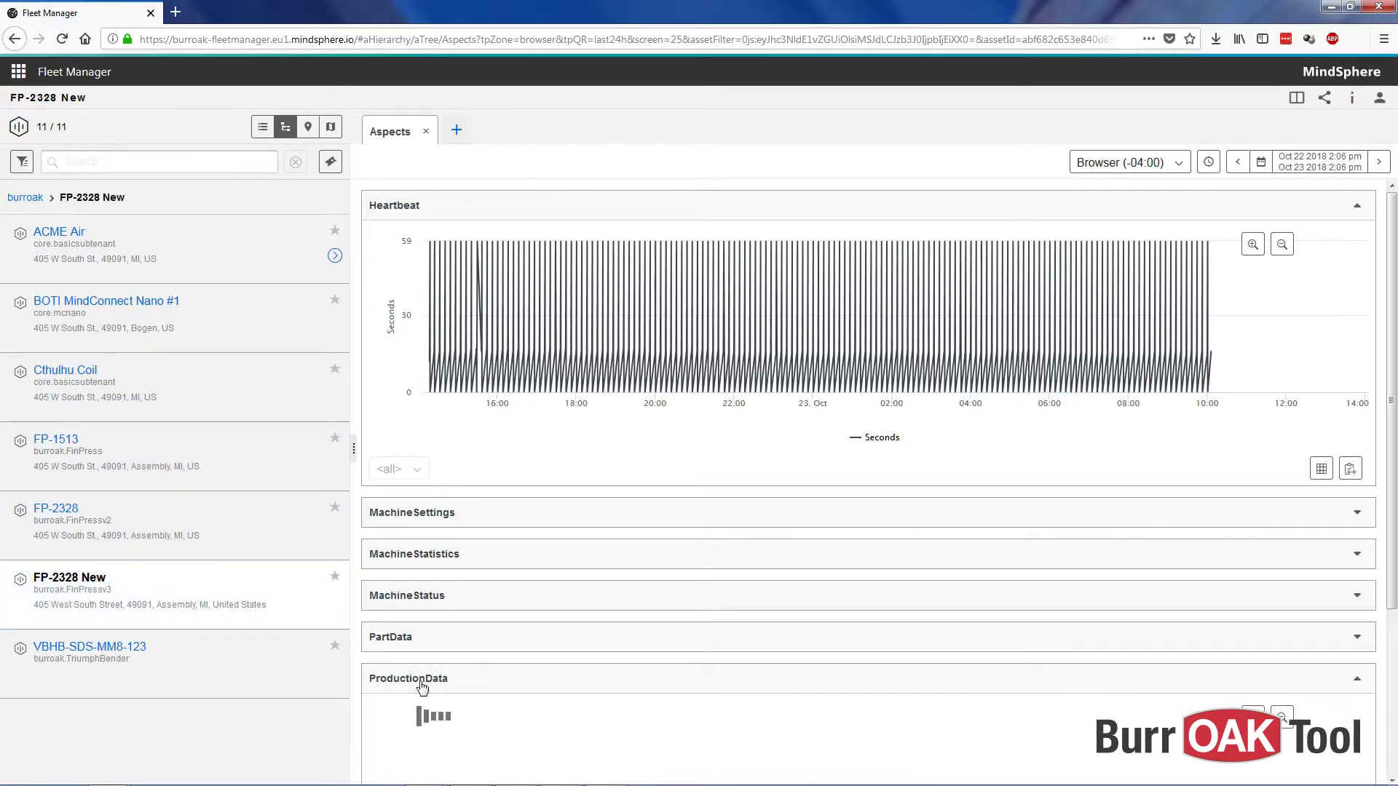
pyautogui.scroll(-3, 703, 640)
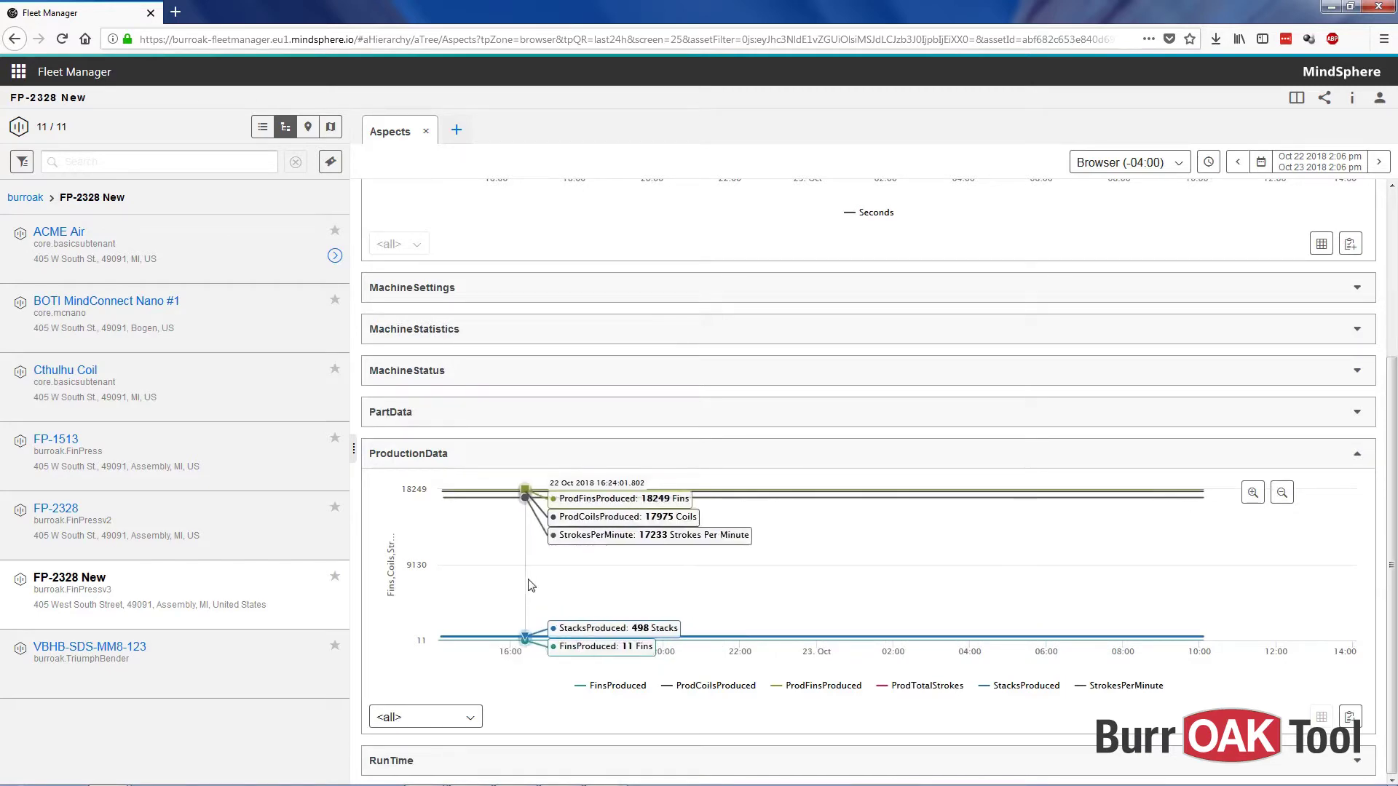
pyautogui.click(242, 537)
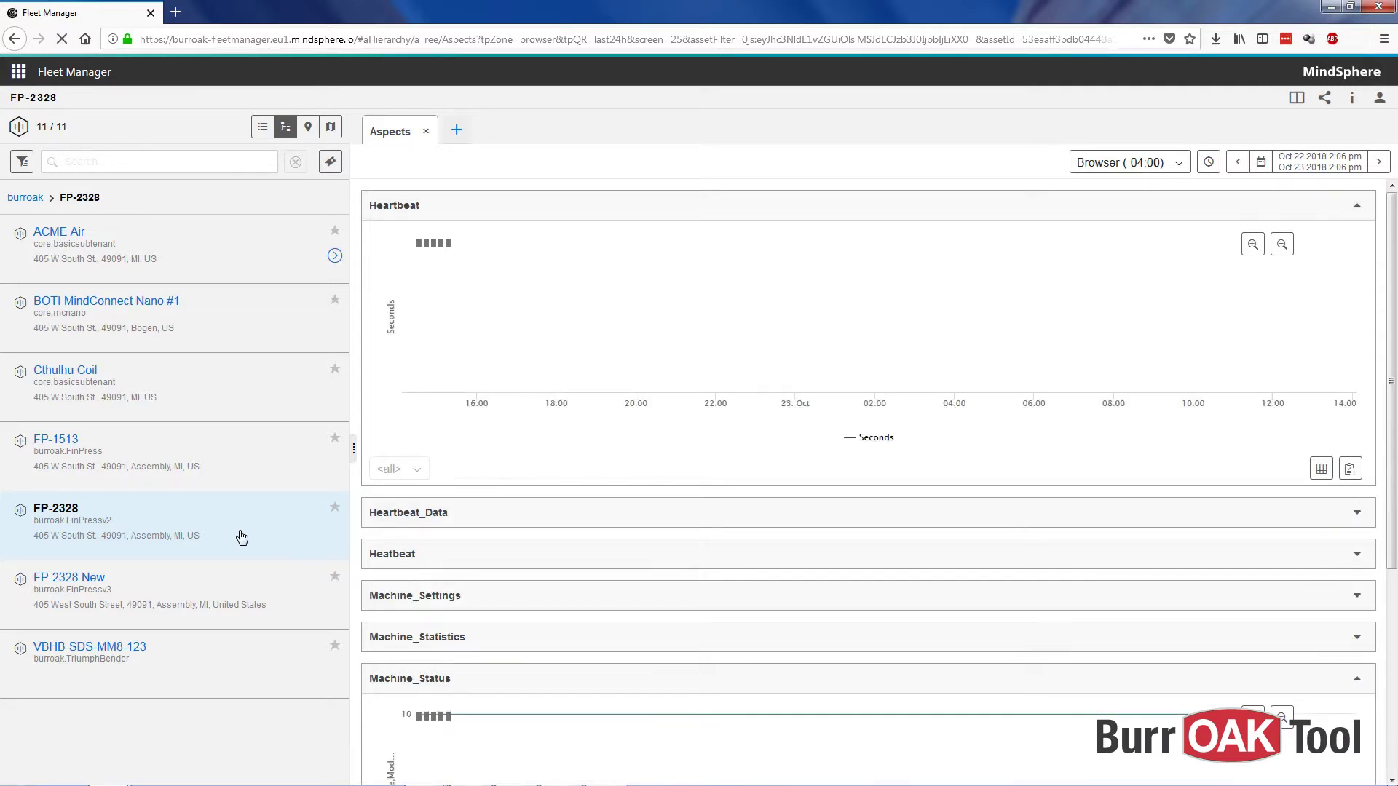
# Step: Collapse FP-2328's Heartbeat panel and scroll through the remaining charts
pyautogui.click(403, 209)
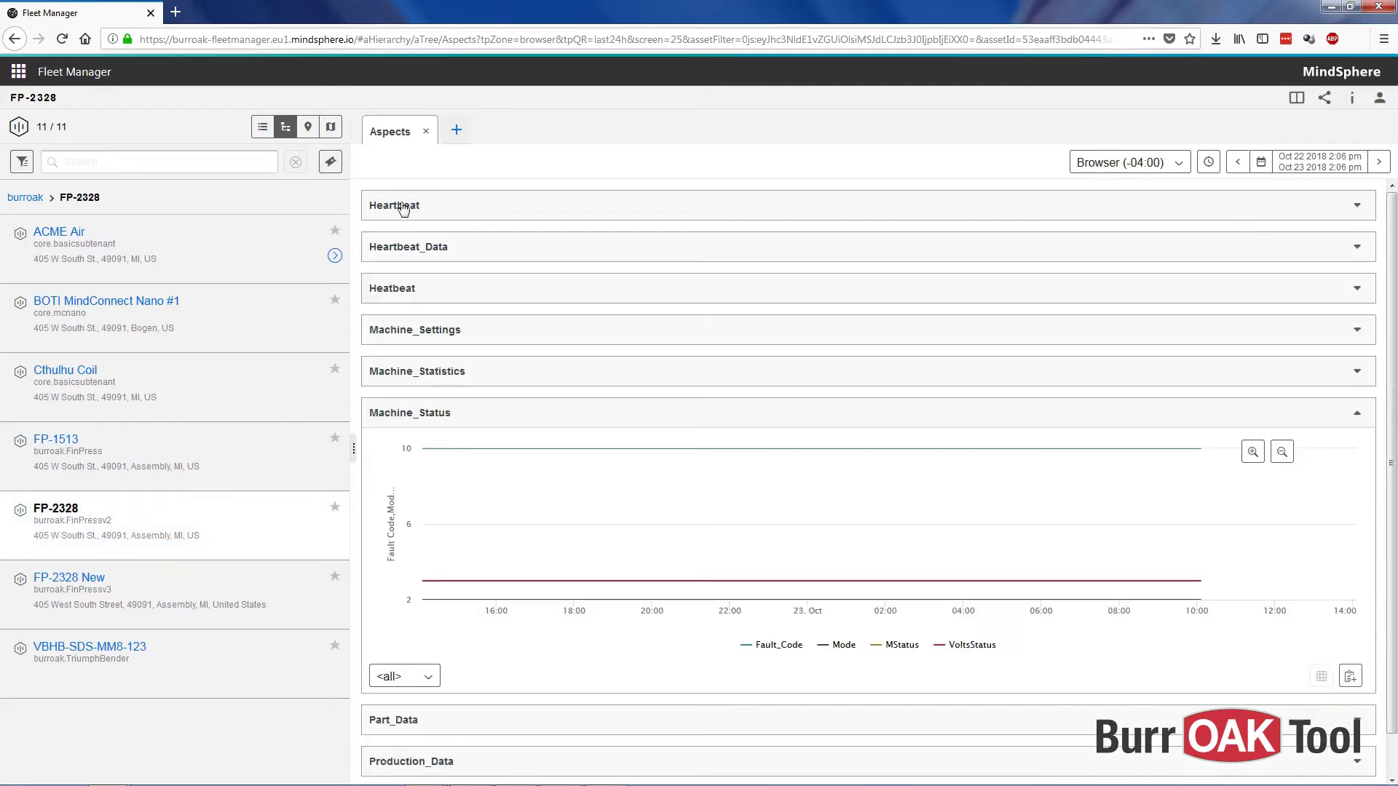
pyautogui.scroll(-1, 436, 415)
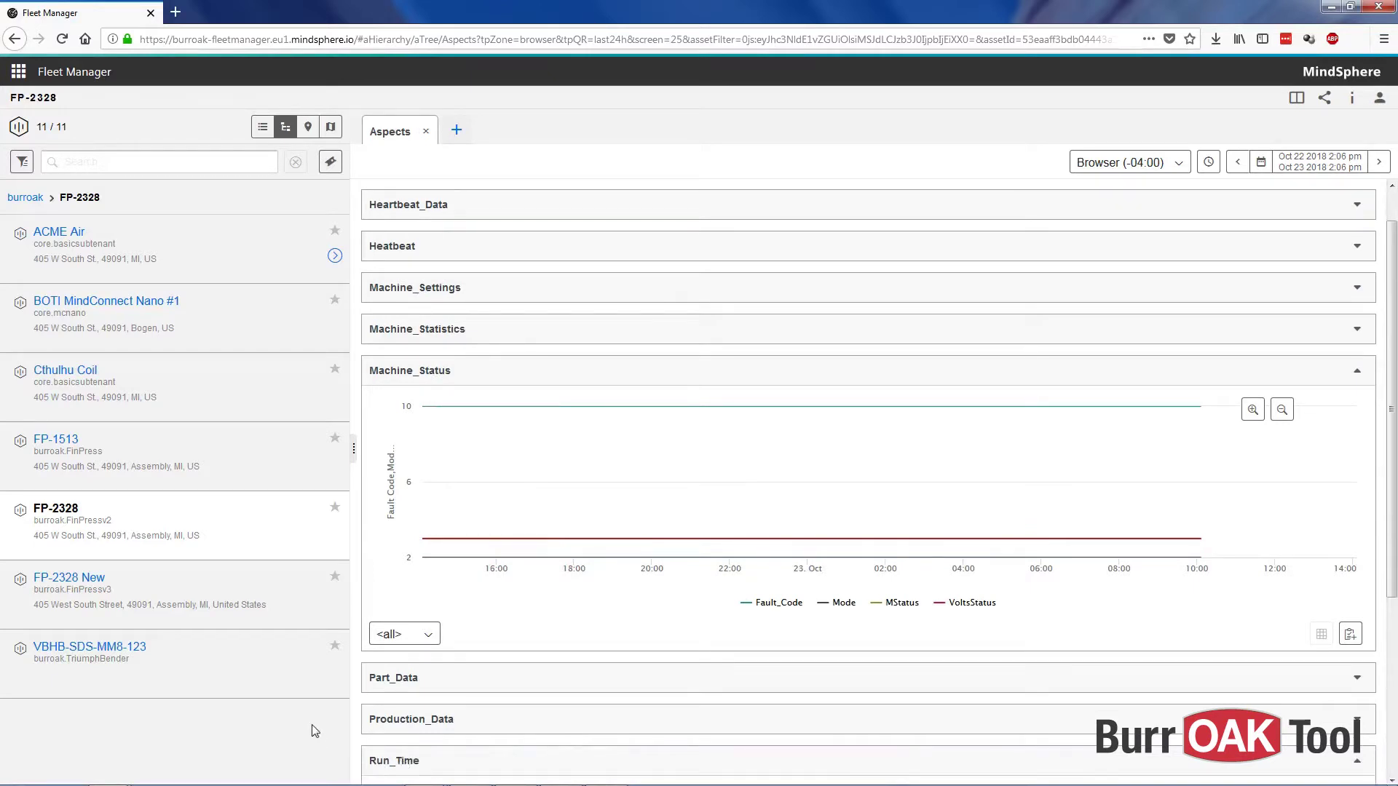
pyautogui.scroll(-6, 527, 700)
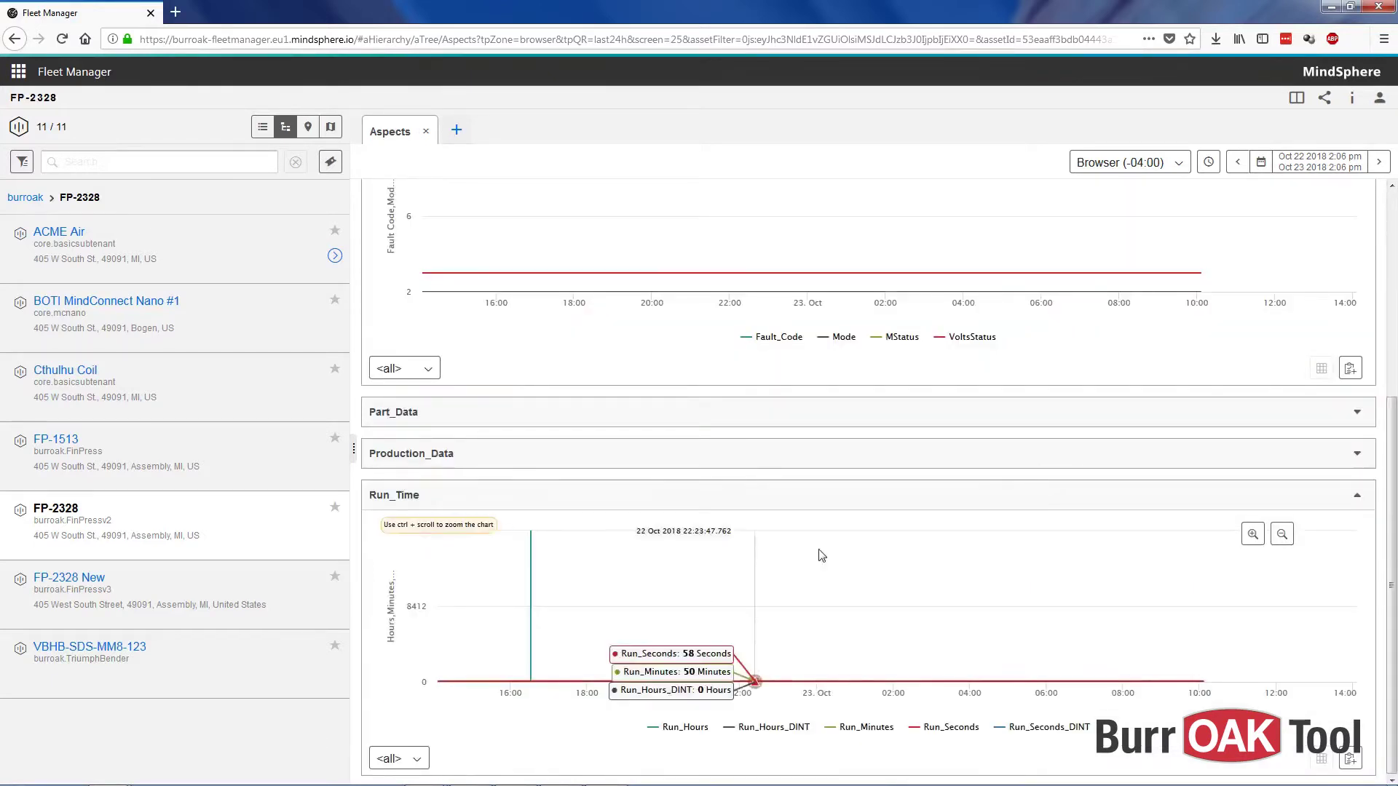
# Step: Step the time range back two days to Oct 21–22 and hide Fault_Code
pyautogui.click(1241, 164)
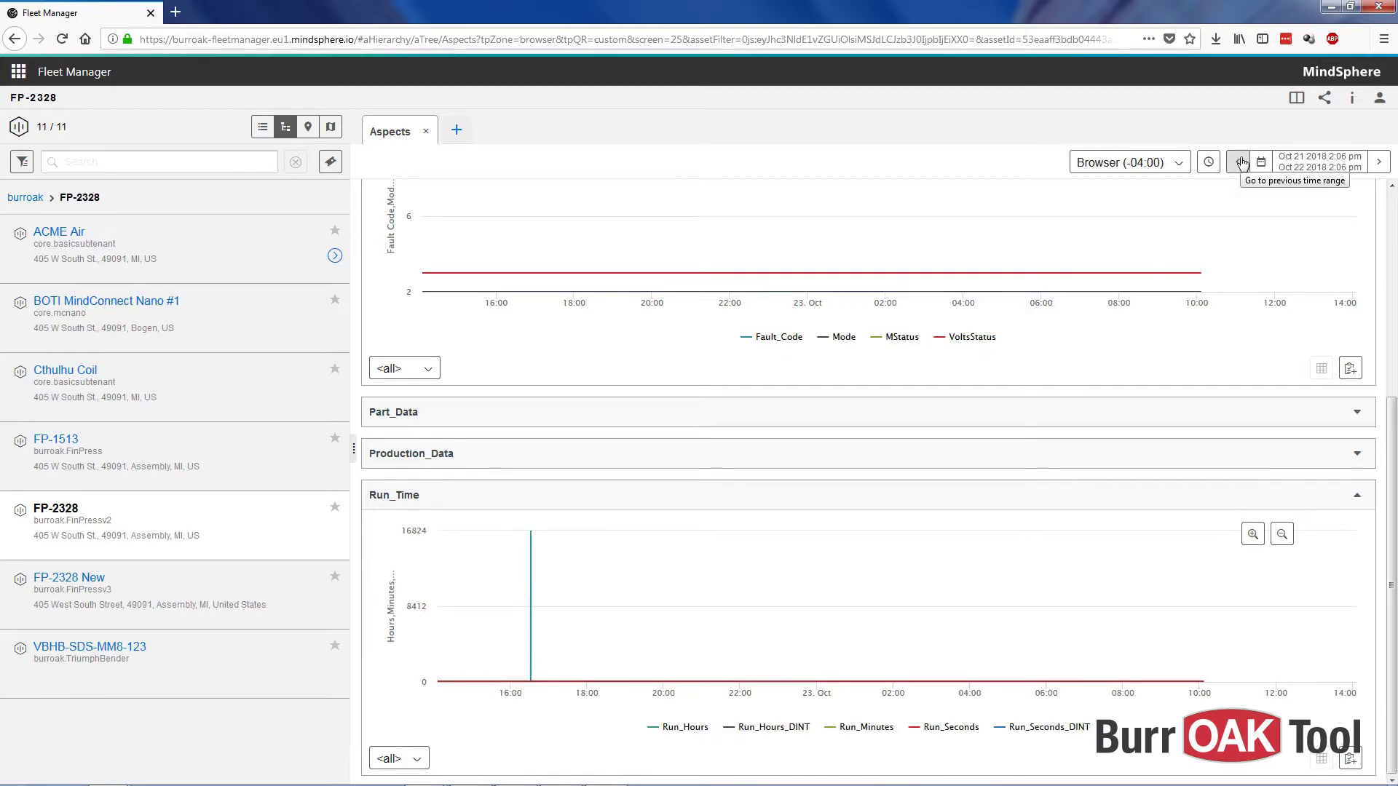
pyautogui.click(1240, 162)
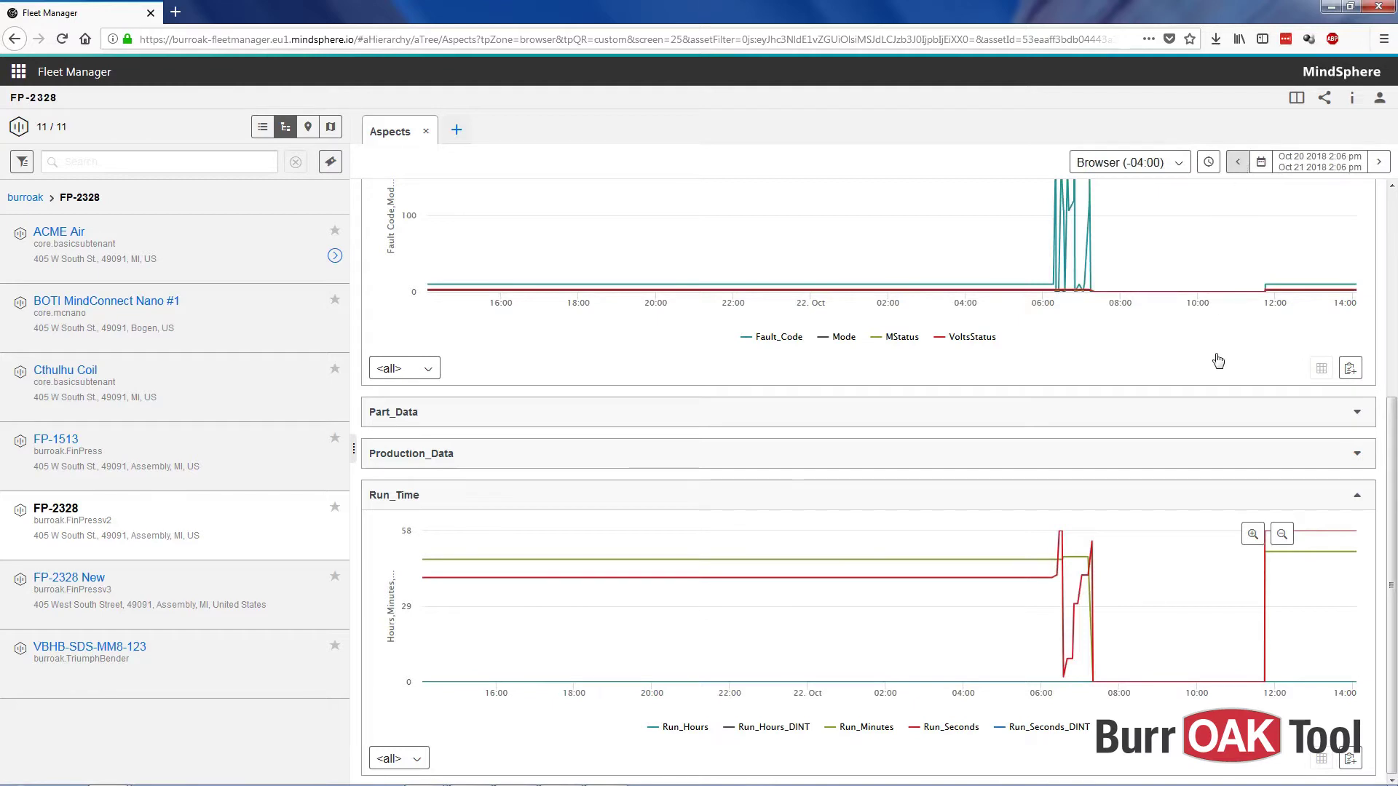
pyautogui.scroll(1, 1217, 360)
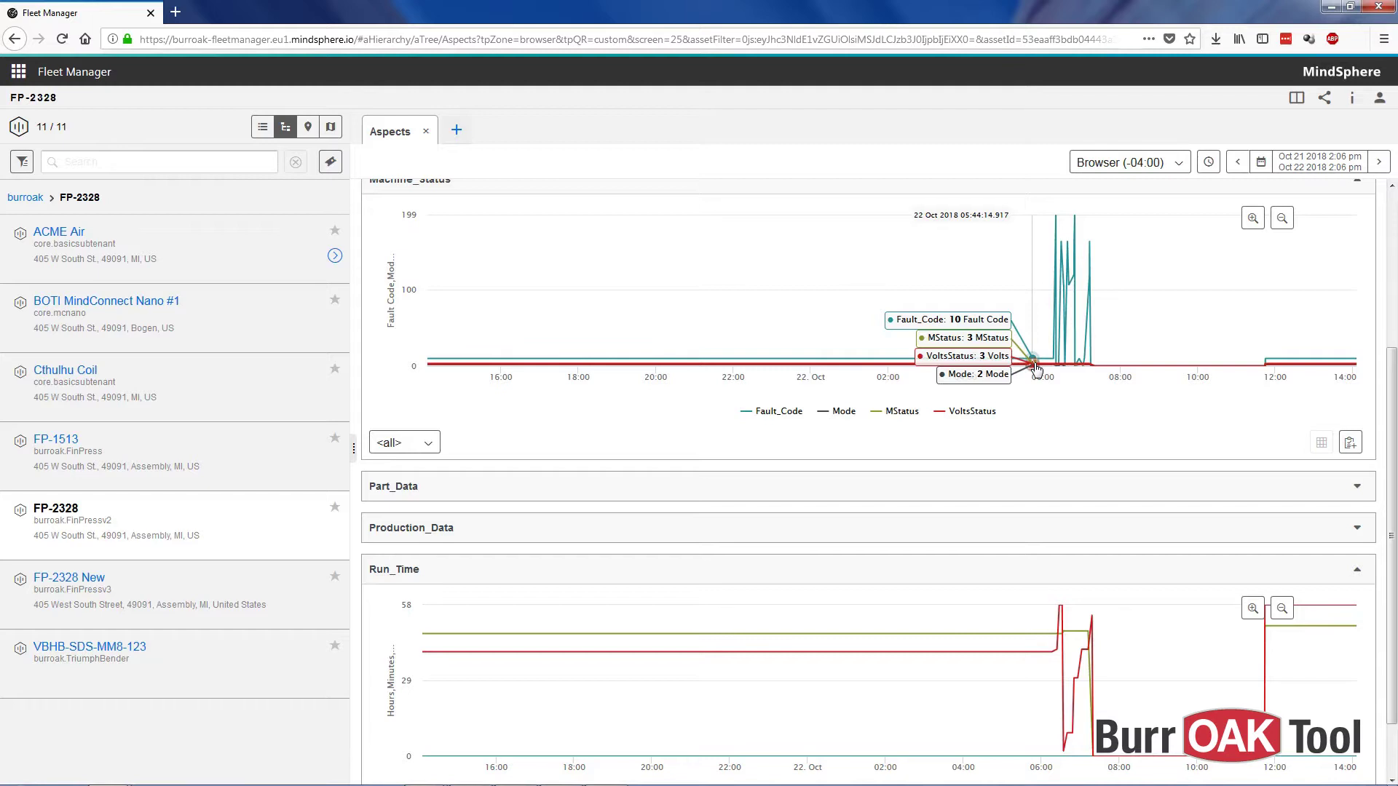
pyautogui.scroll(2, 1037, 369)
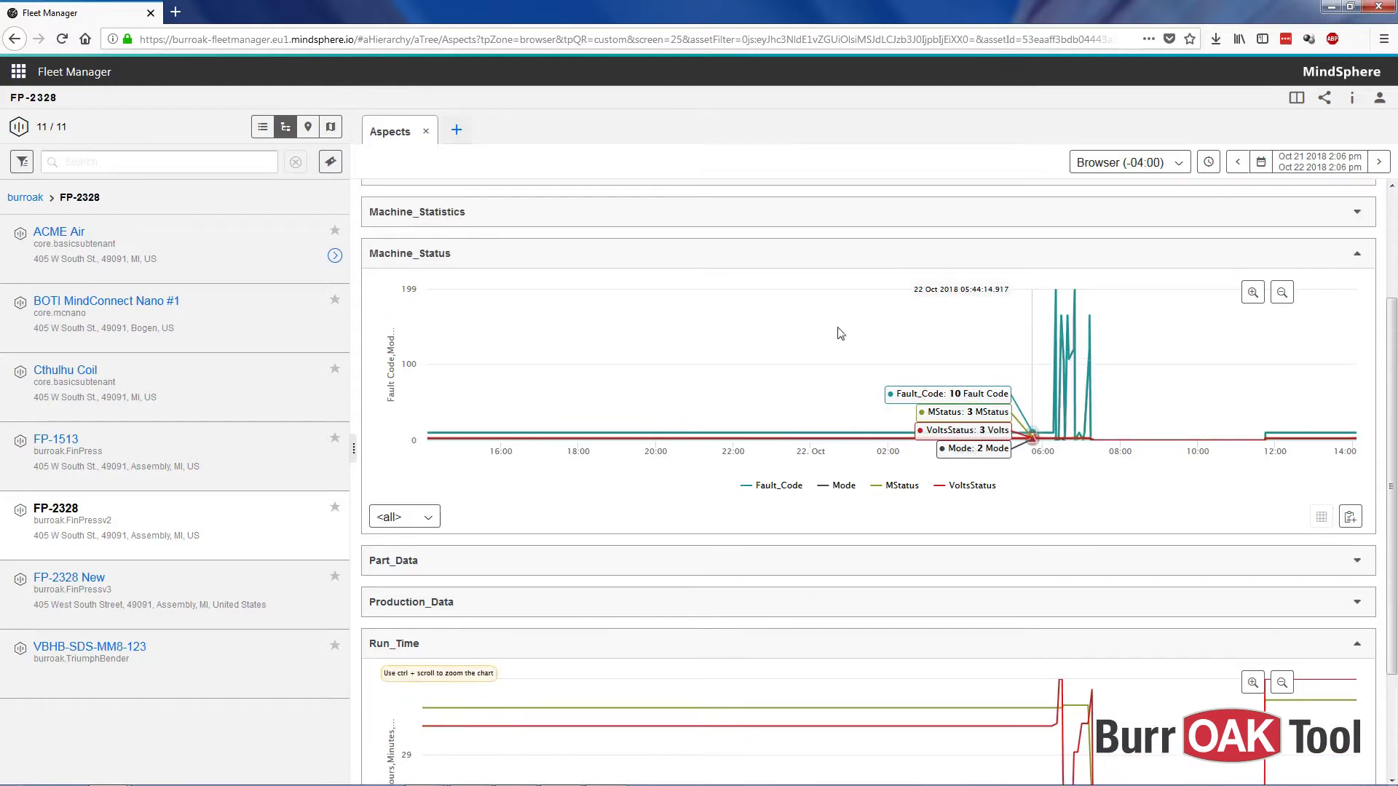
pyautogui.click(777, 490)
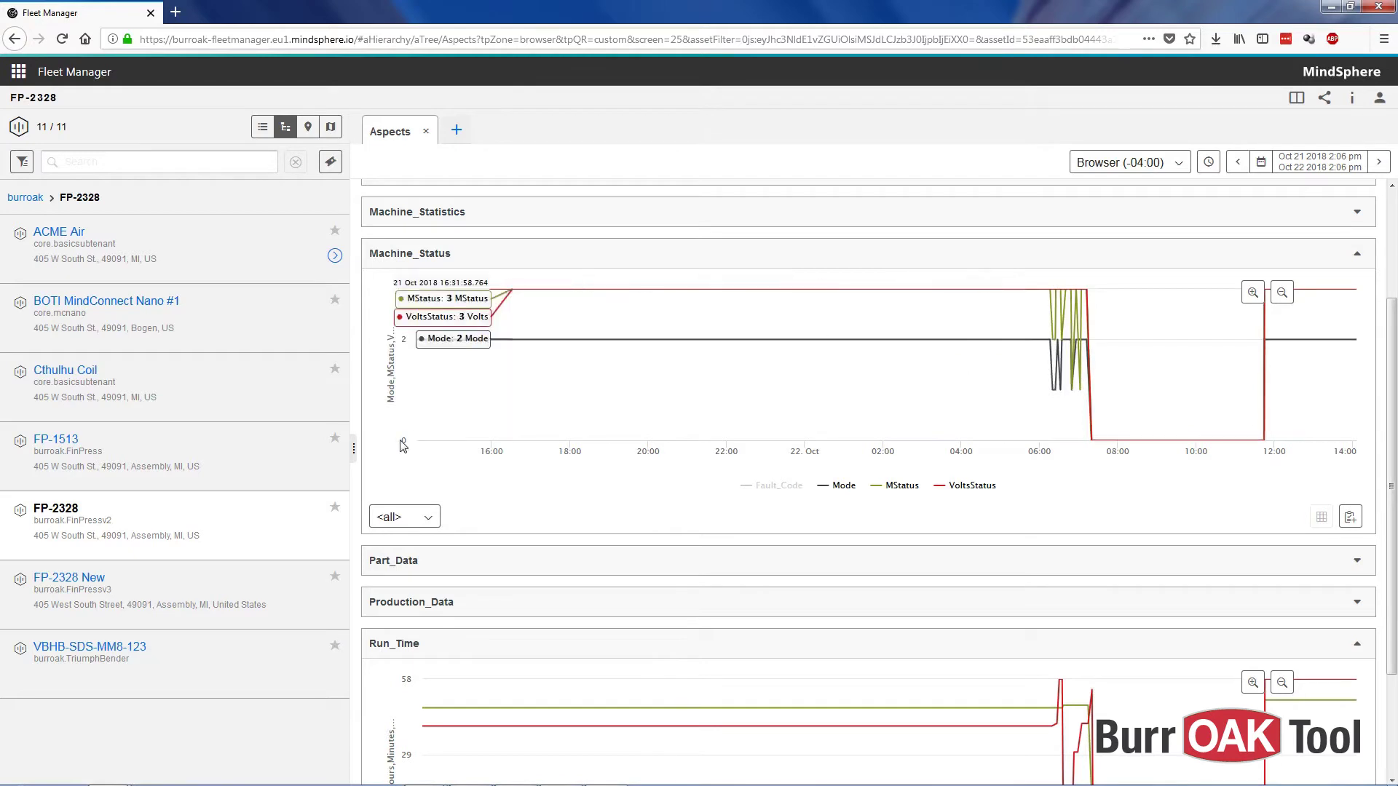
# Step: Toggle the Fault_Code series back on and off, then open a new extension-tile tab
pyautogui.click(772, 486)
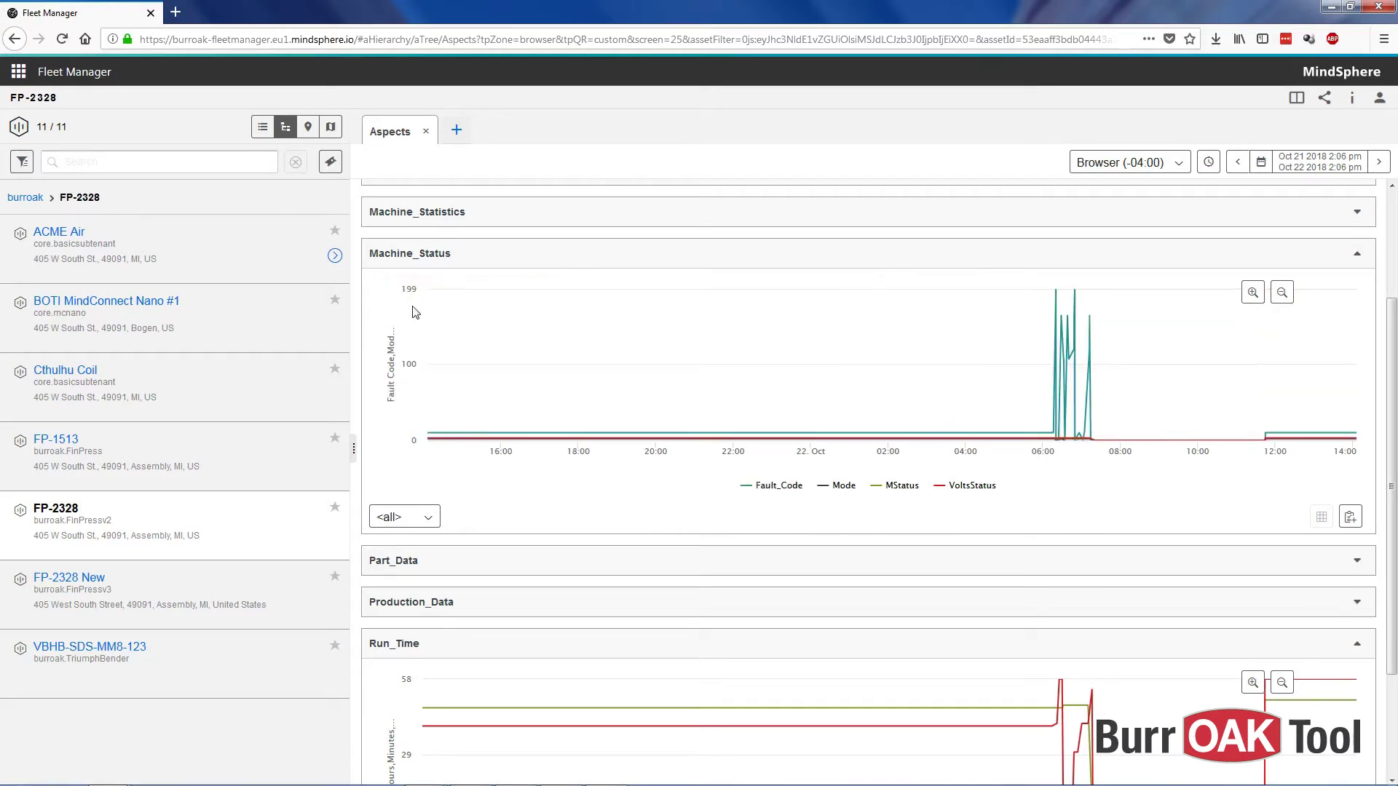
pyautogui.click(777, 490)
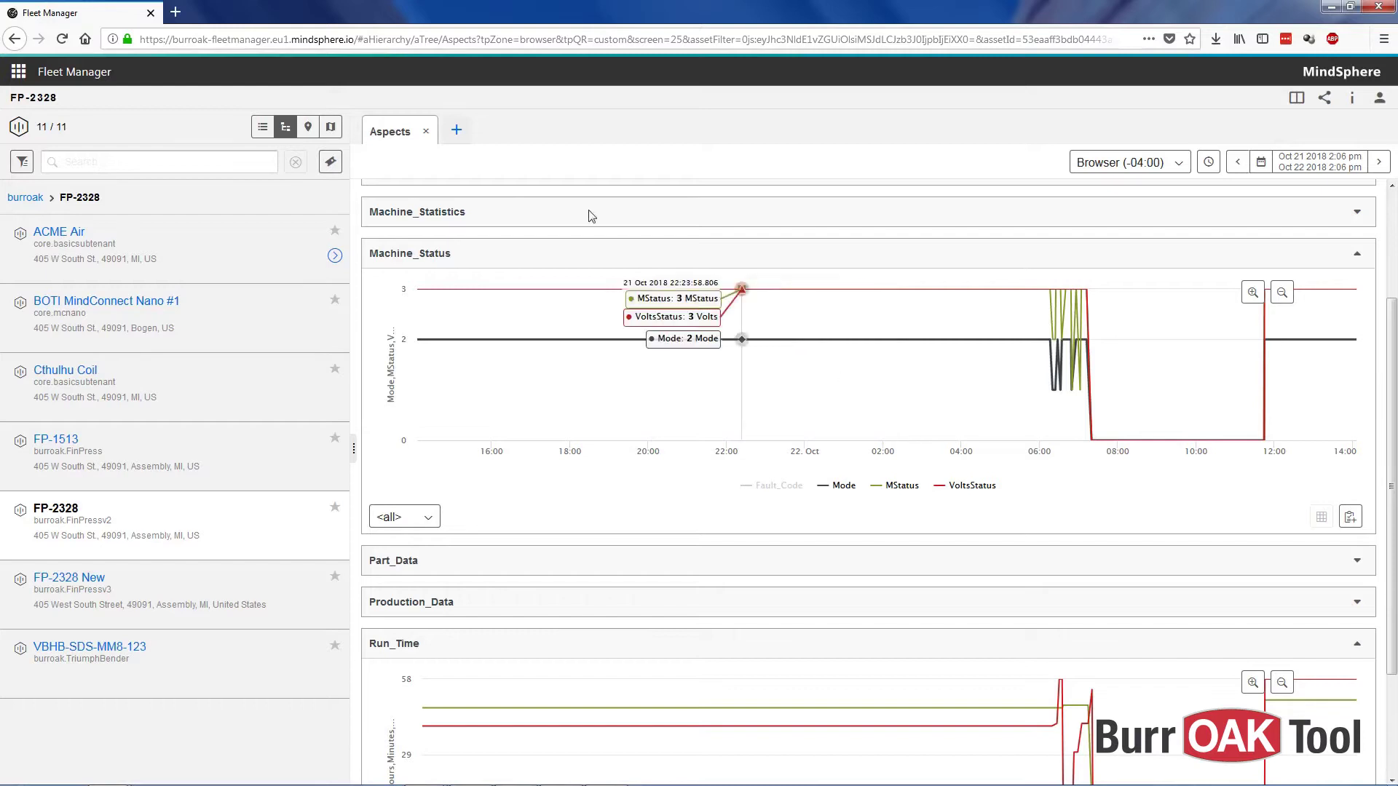
pyautogui.click(454, 134)
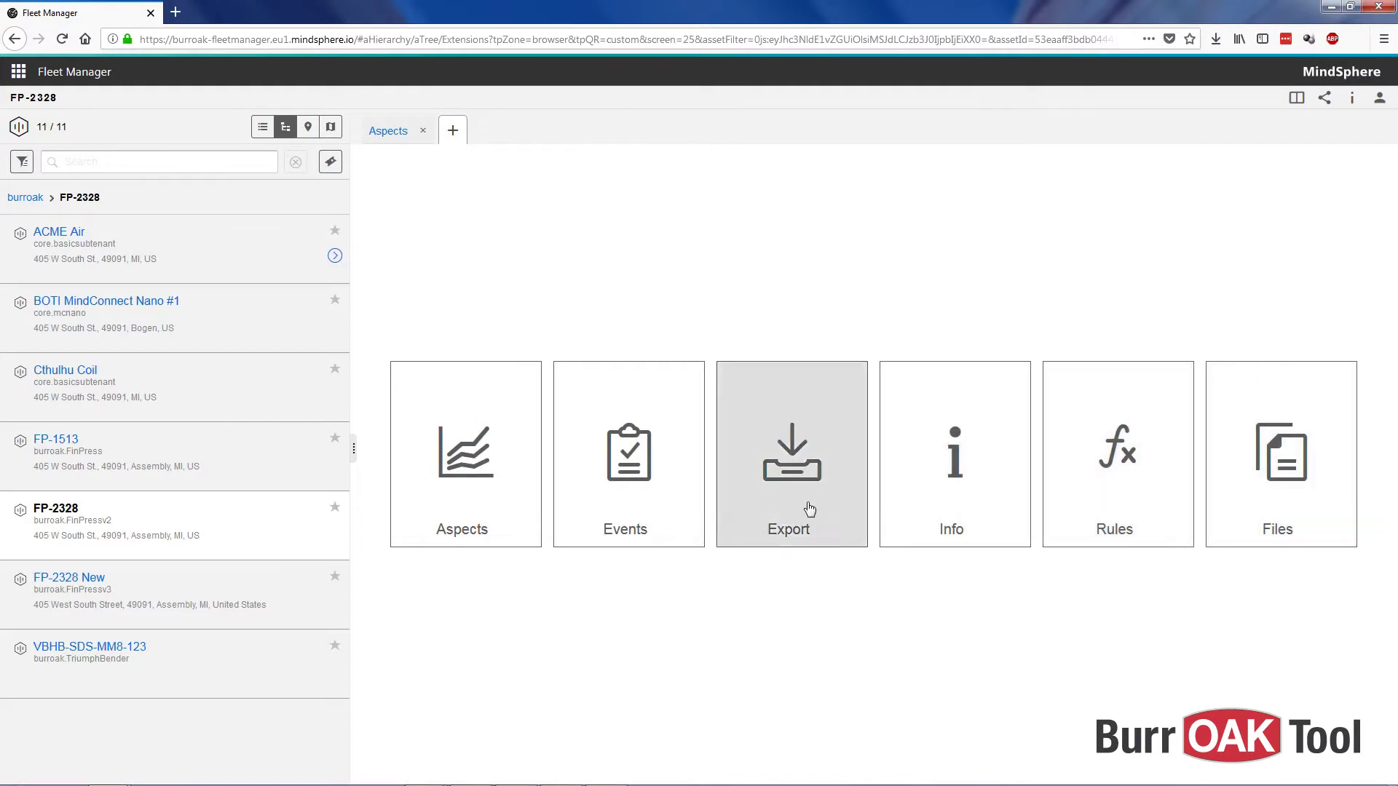
# Step: Open Events, step the range back two days and view FP-1513's events
pyautogui.click(682, 412)
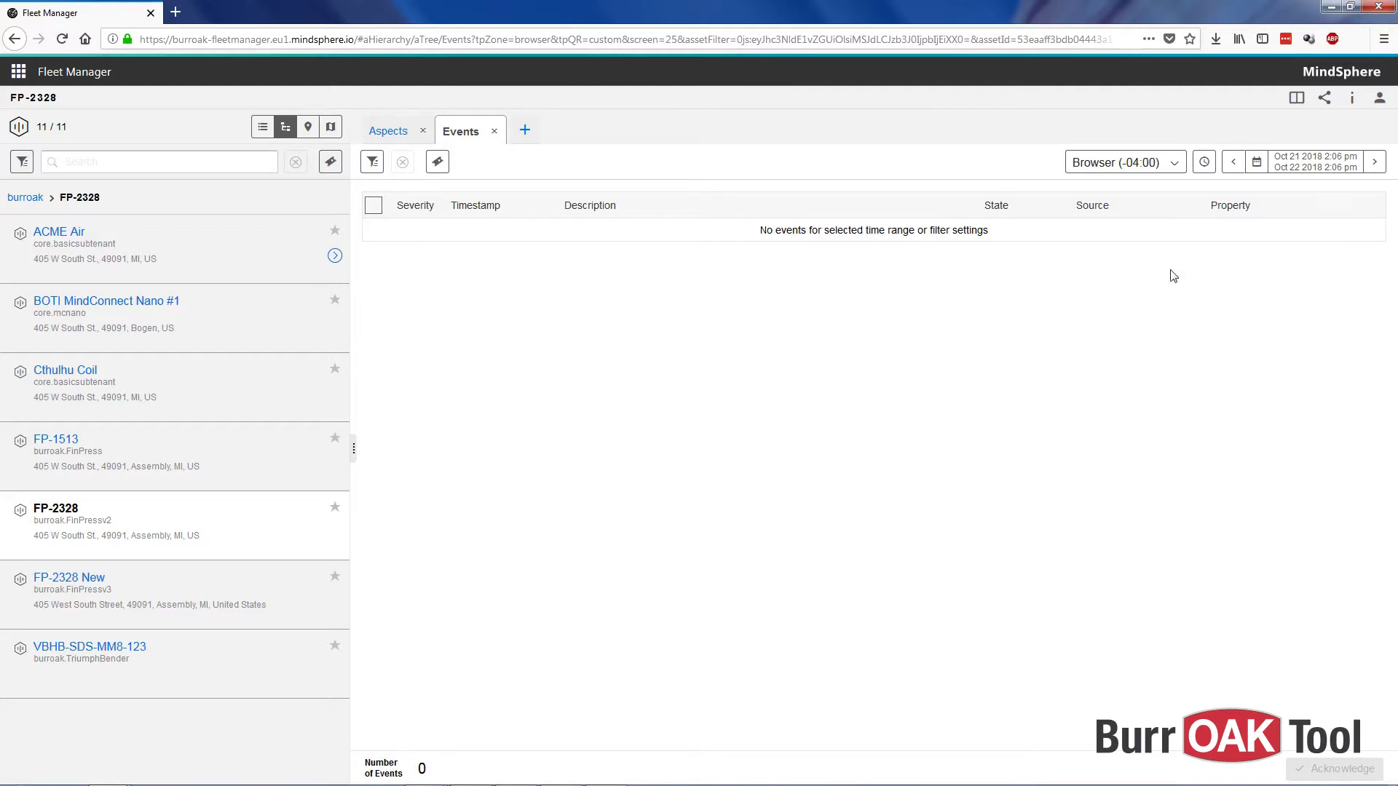
pyautogui.click(1236, 163)
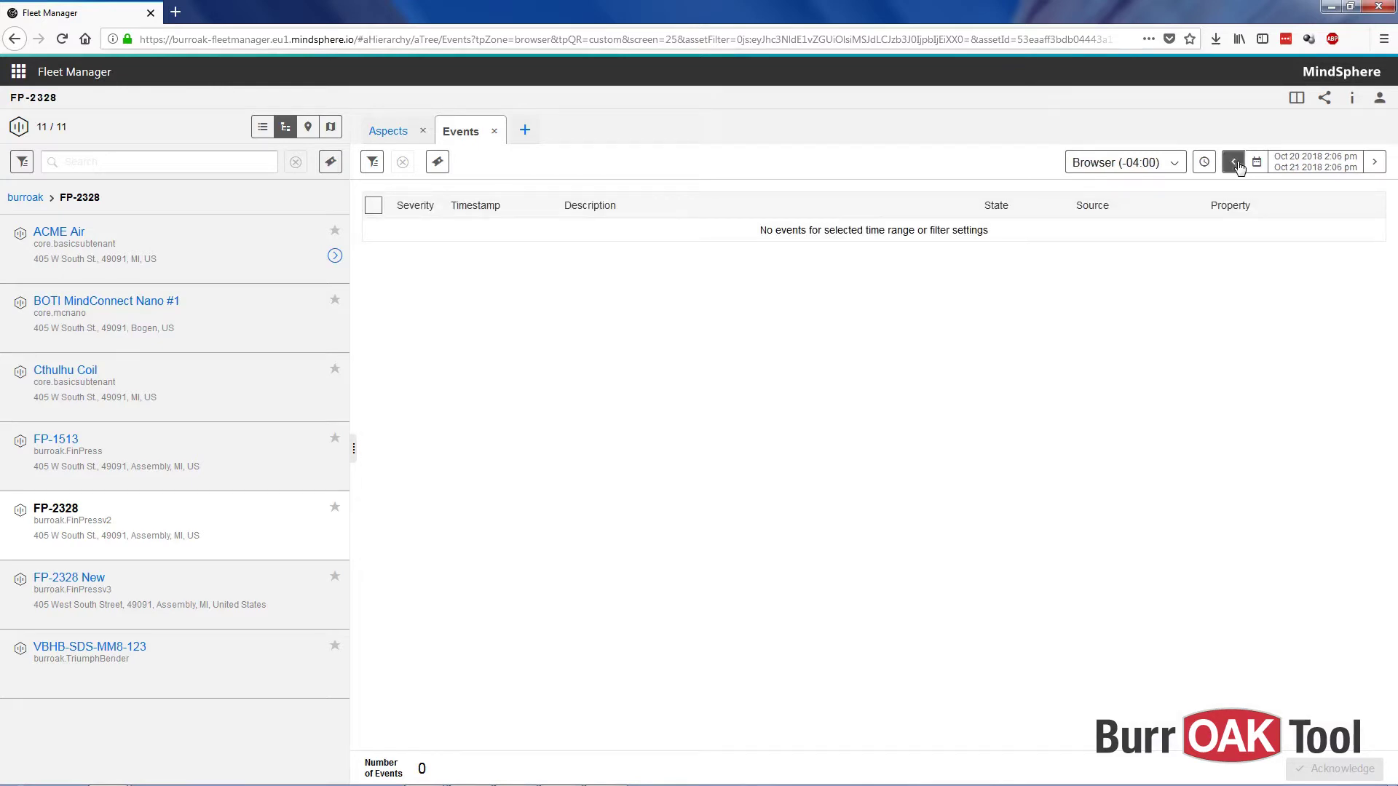
pyautogui.click(1236, 163)
pyautogui.click(222, 457)
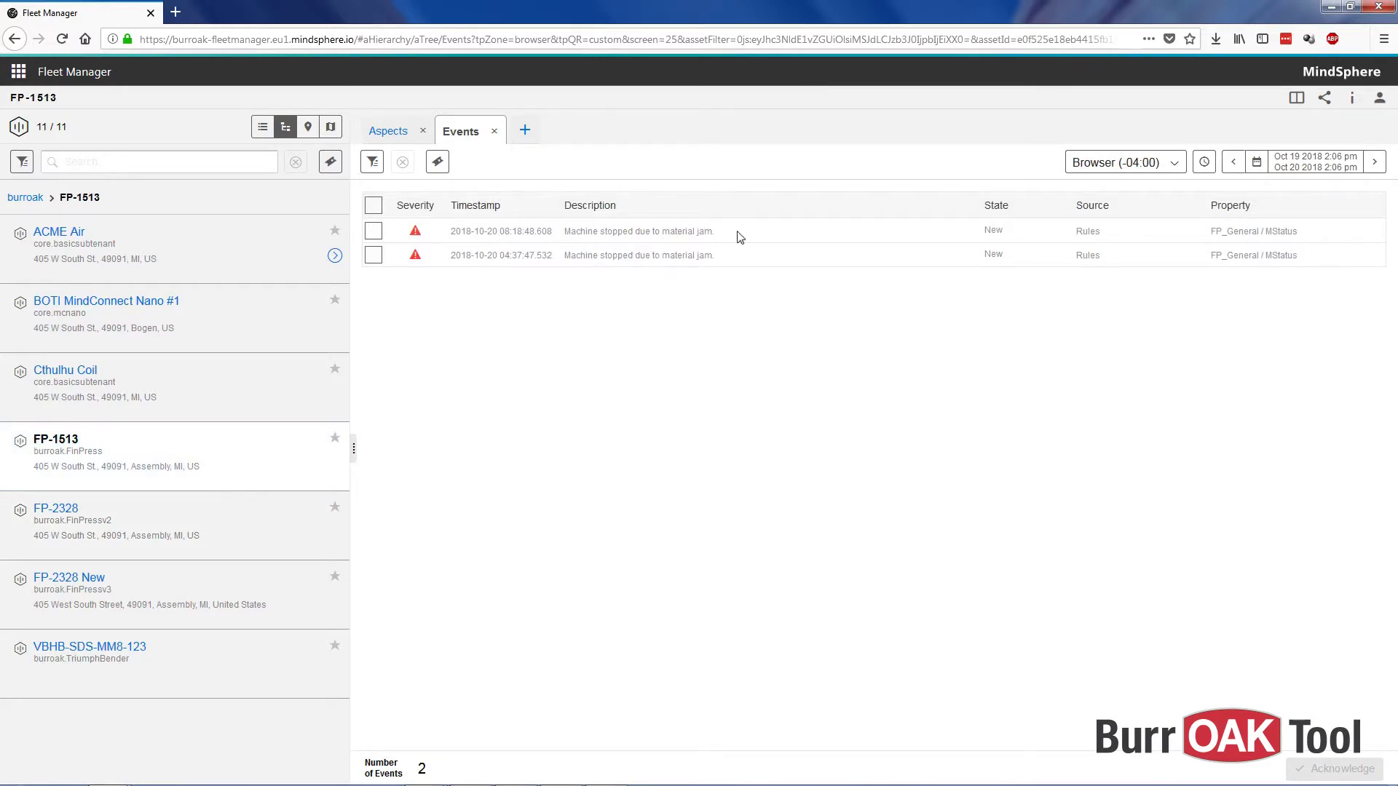
# Step: Acknowledge one of FP-1513's material-jam events and open a new extension tab
pyautogui.click(1104, 234)
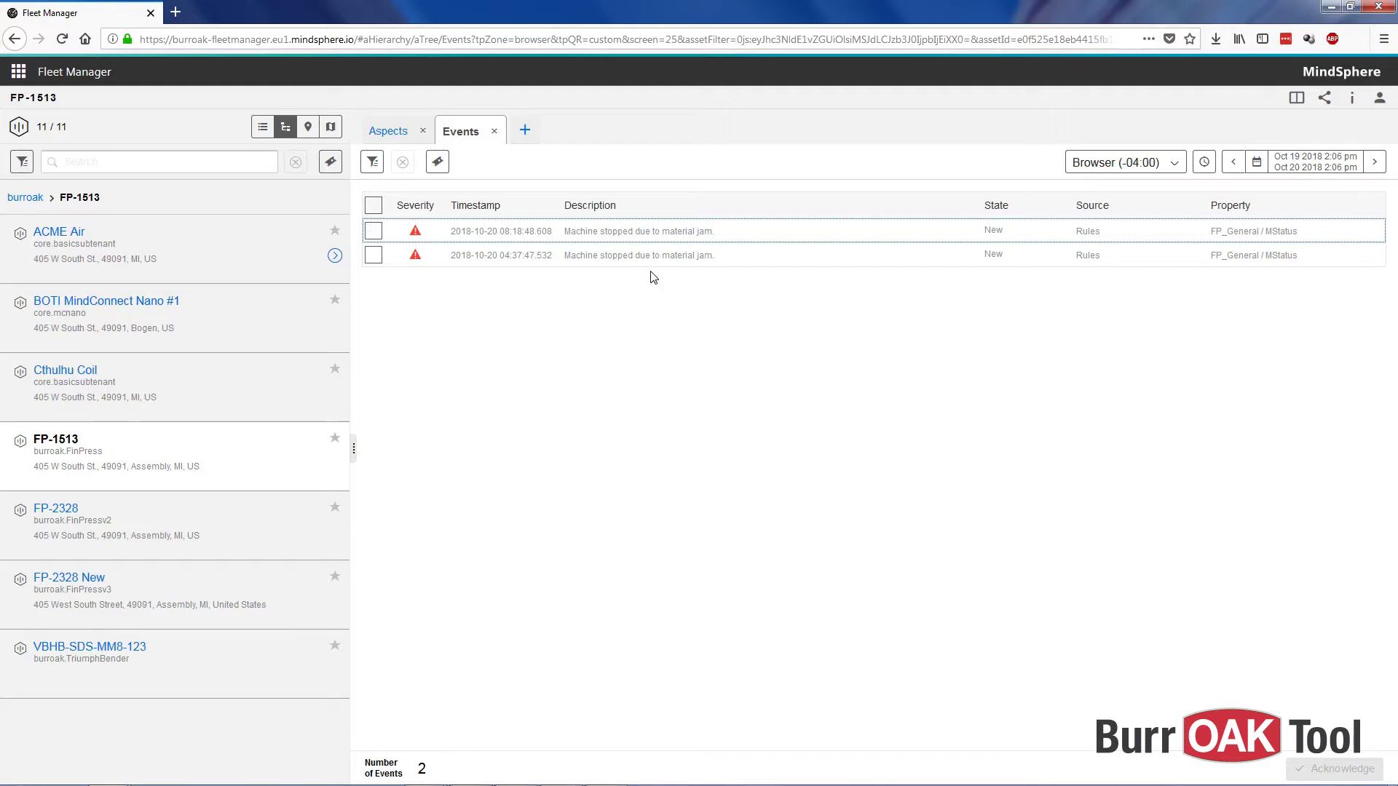
pyautogui.click(373, 257)
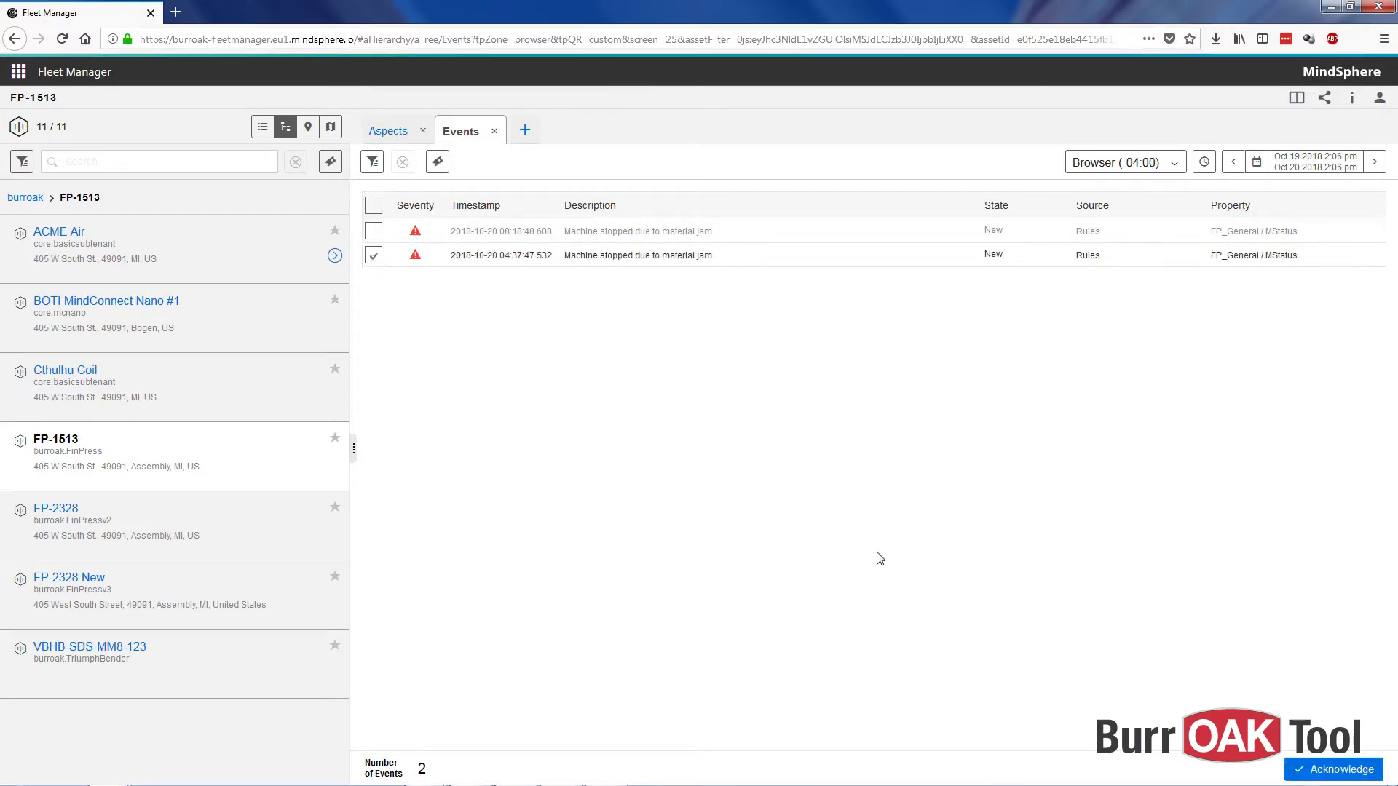
pyautogui.click(1319, 775)
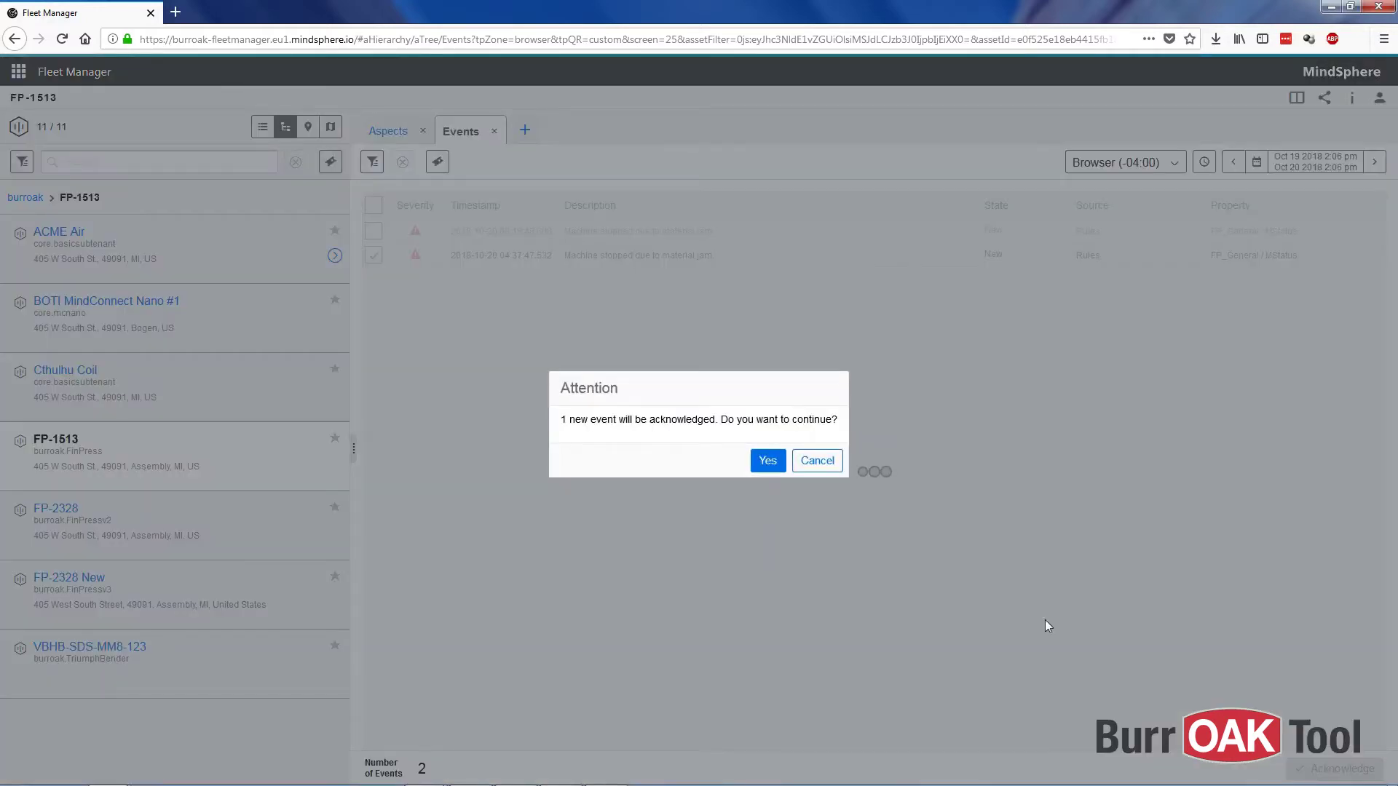
pyautogui.click(758, 465)
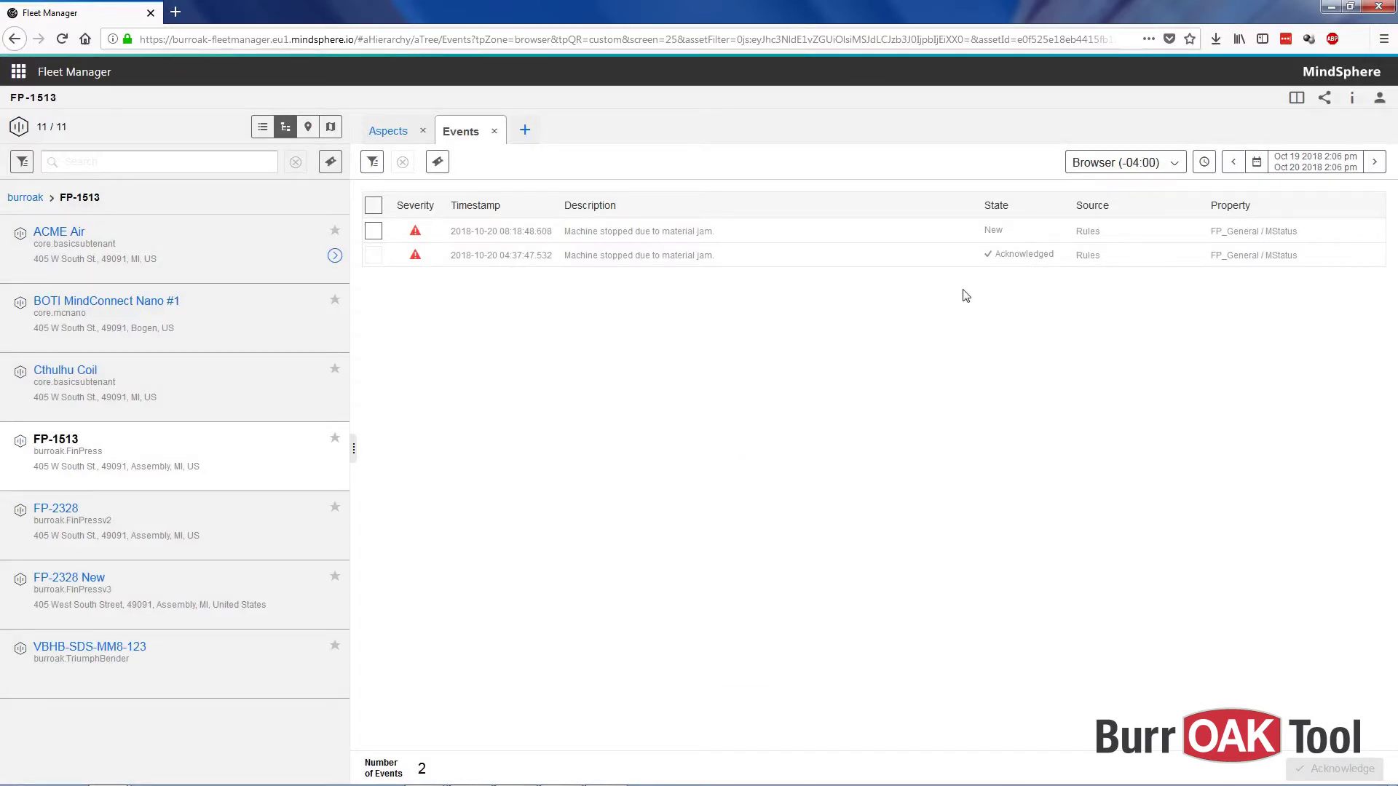
pyautogui.click(530, 130)
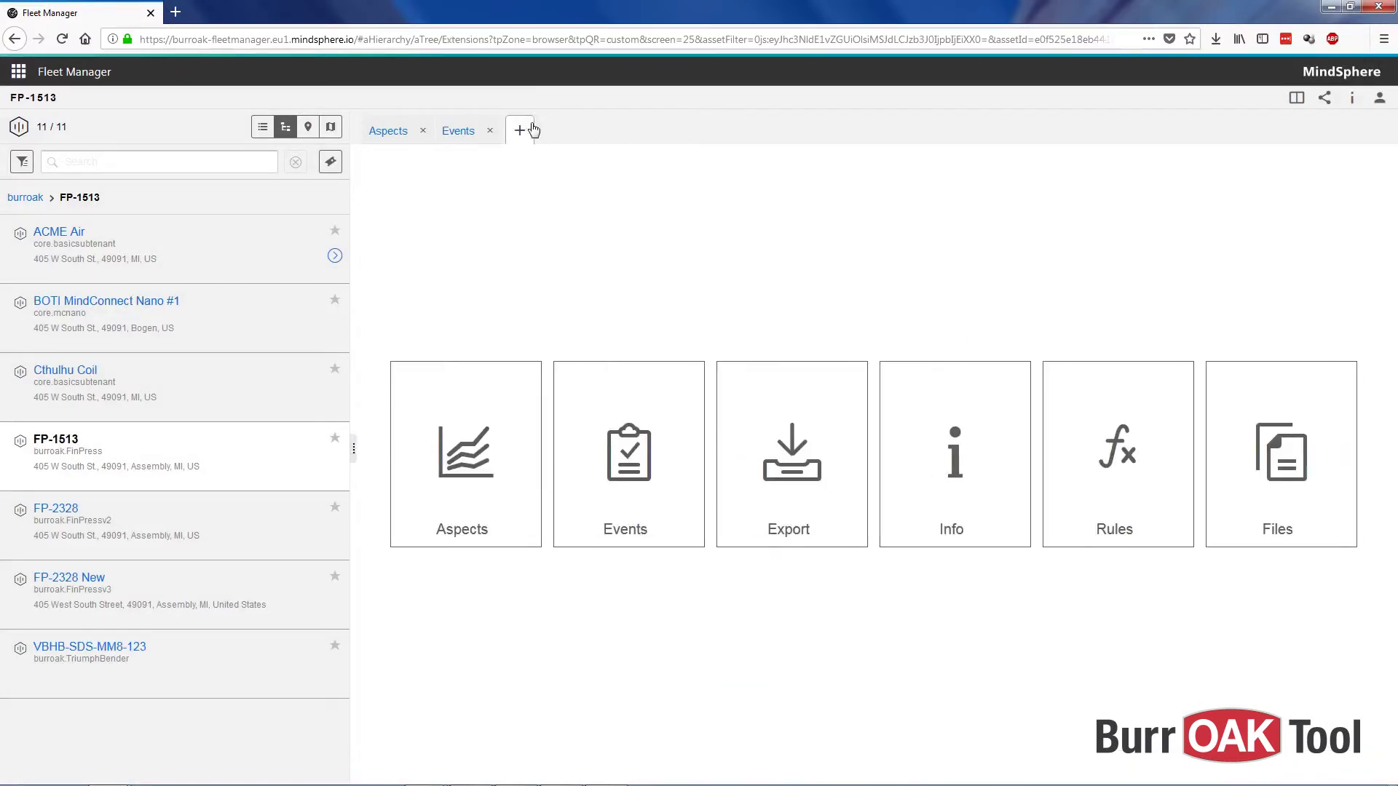
# Step: Open Rules and start editing the Fin Press: Error Status rule
pyautogui.click(1155, 509)
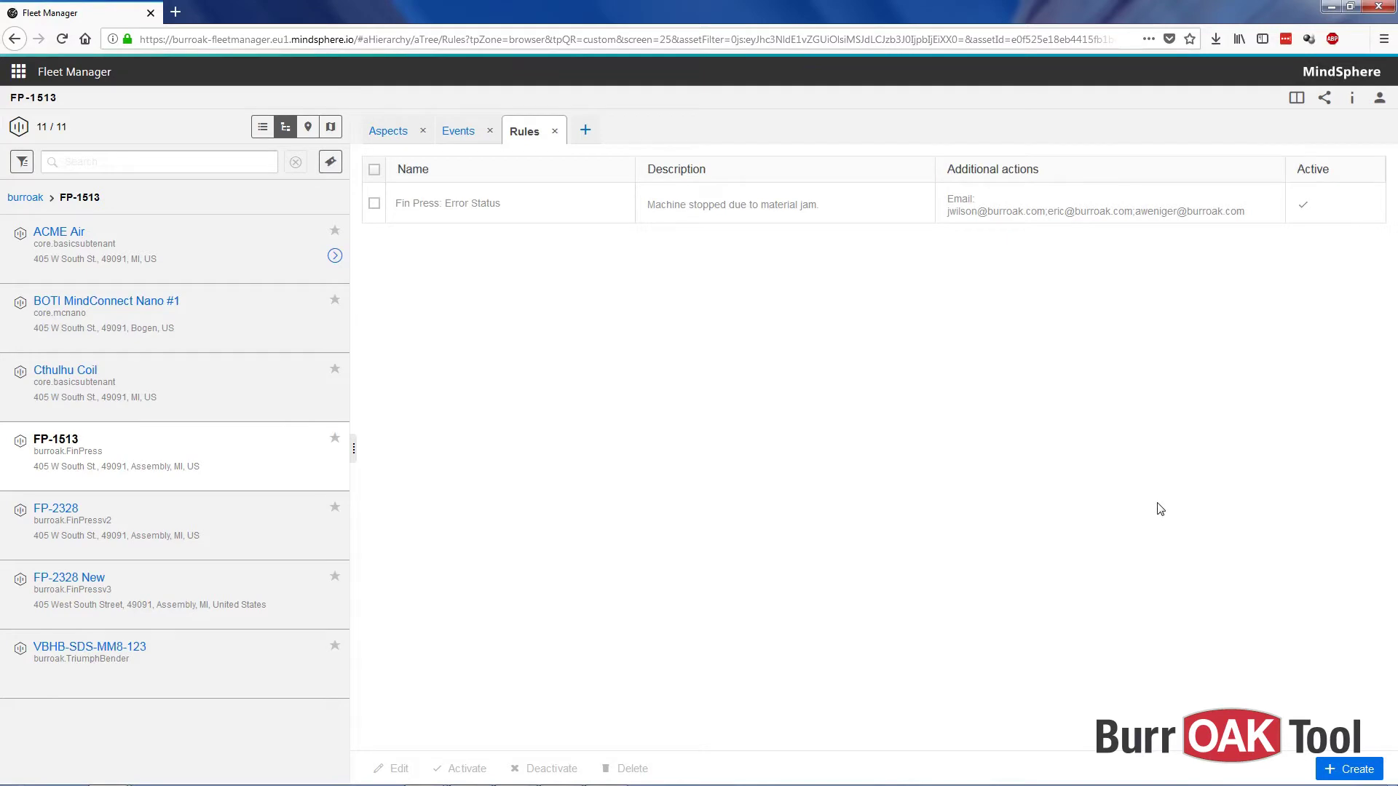
pyautogui.click(374, 205)
pyautogui.click(397, 770)
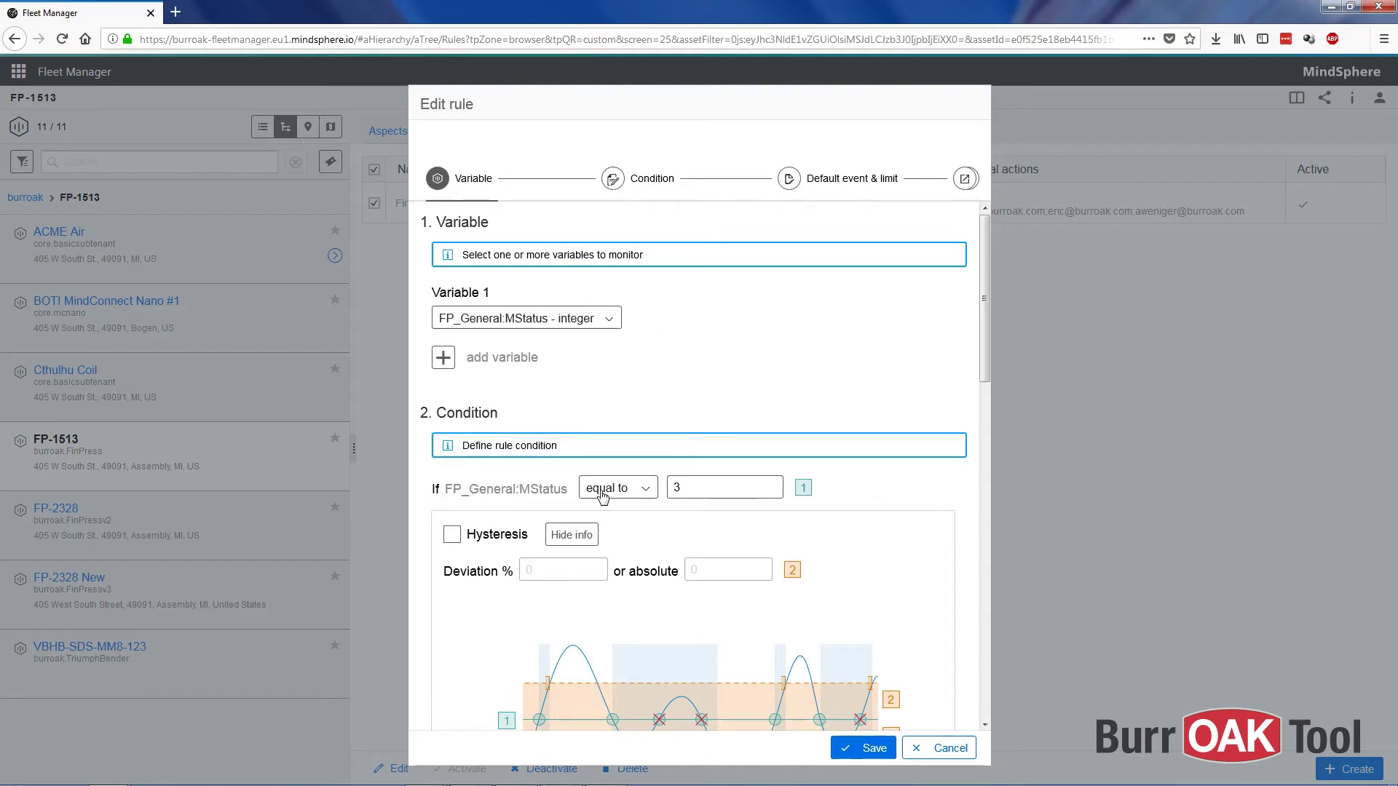
# Step: Review the rule condition: FP_General:MStatus equal to 3
pyautogui.click(683, 498)
pyautogui.scroll(-3, 987, 386)
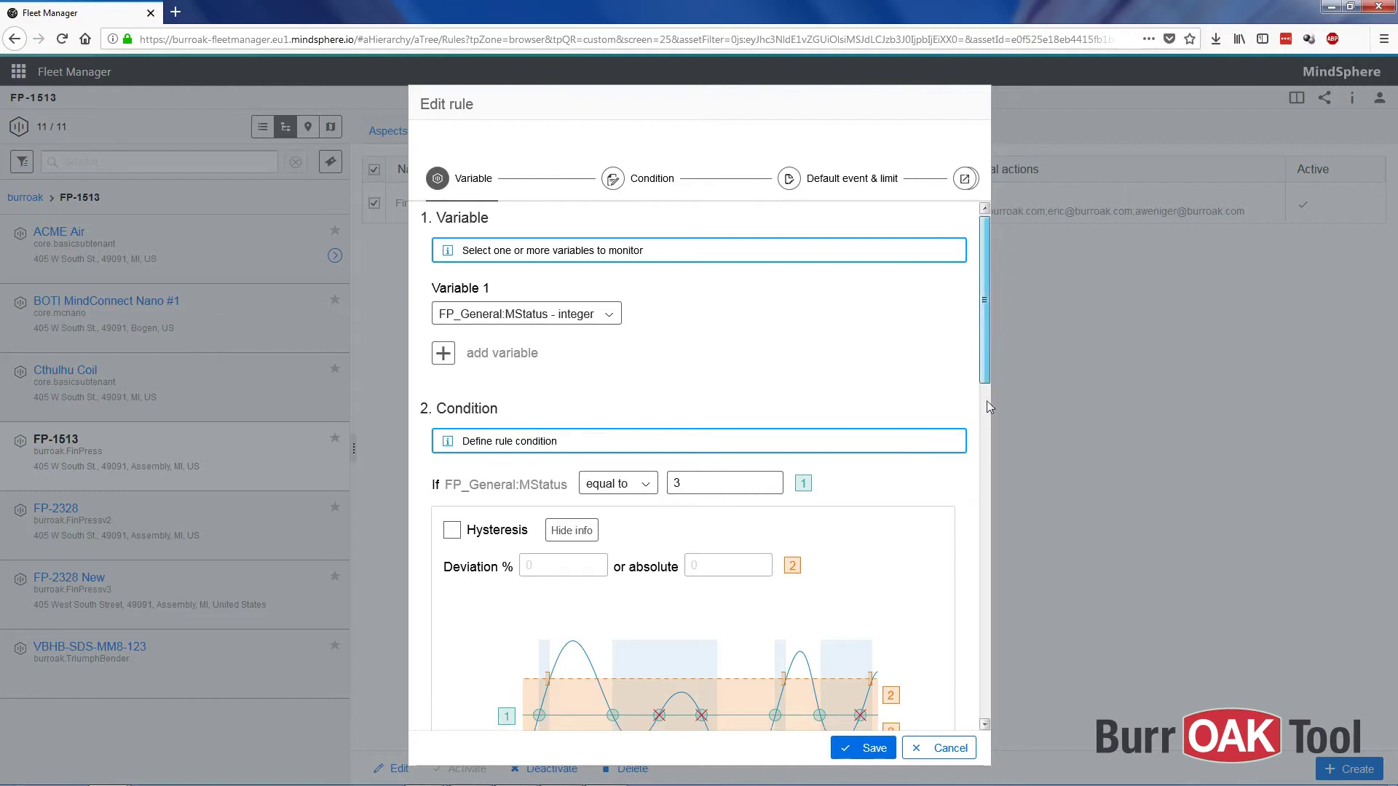
pyautogui.scroll(-8, 988, 500)
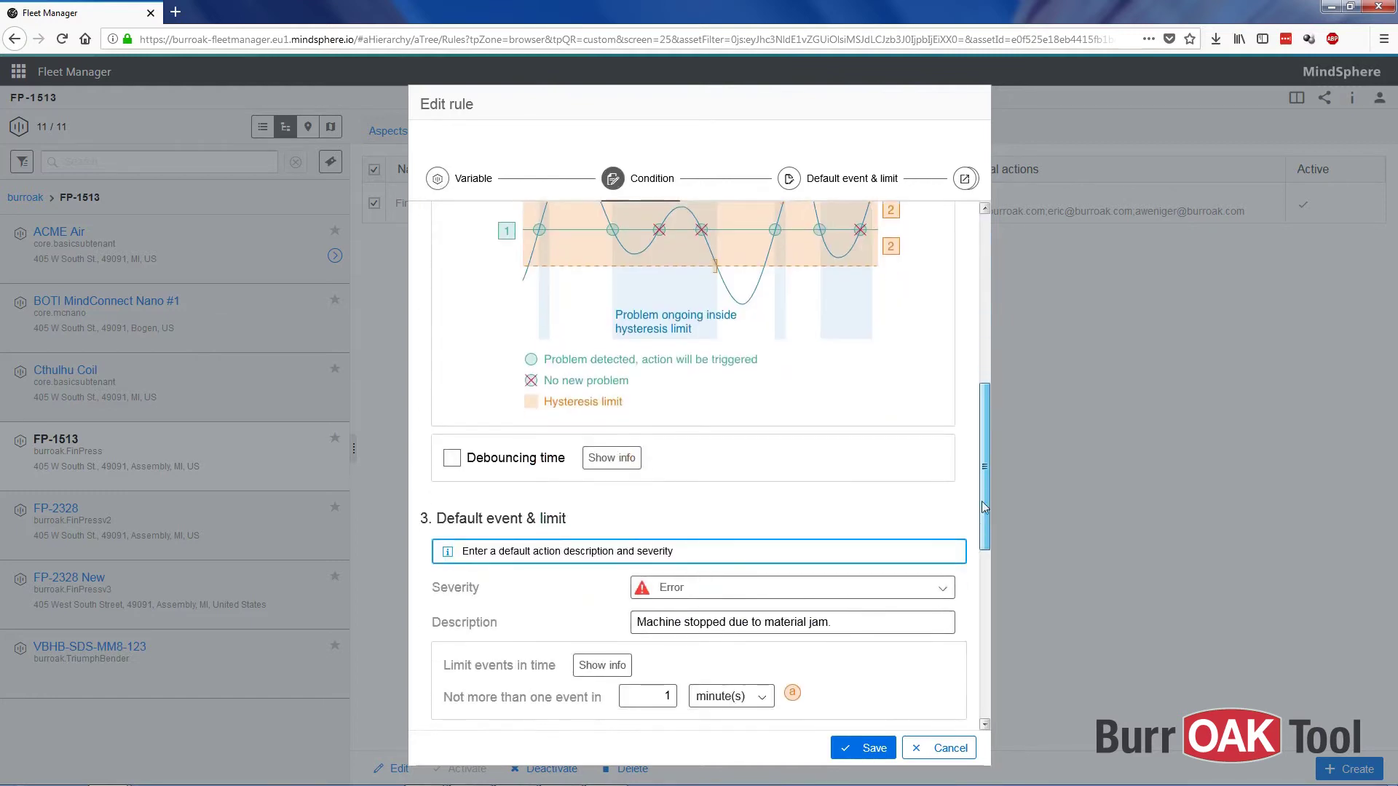
pyautogui.scroll(4, 985, 480)
pyautogui.scroll(1, 985, 475)
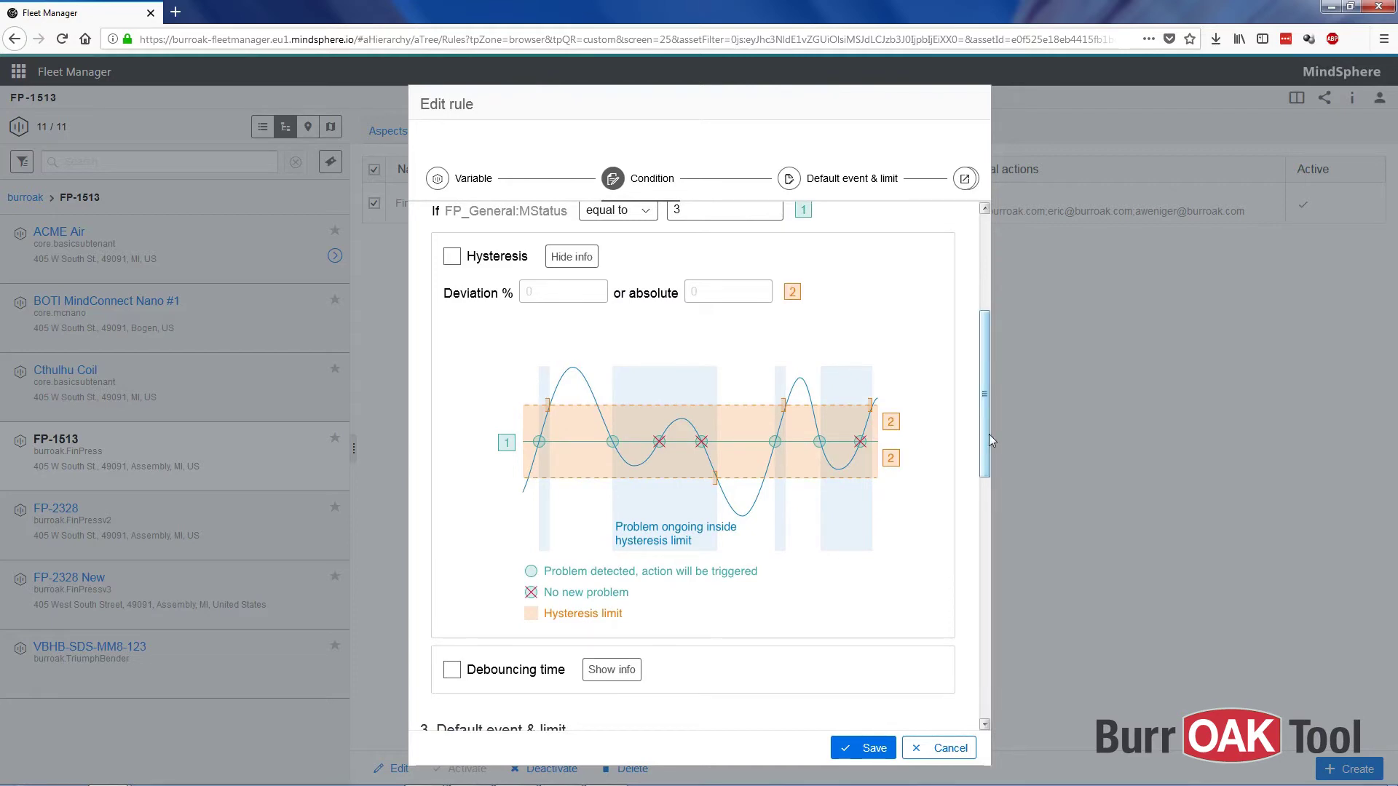
pyautogui.moveTo(988, 434); pyautogui.dragTo(979, 571)
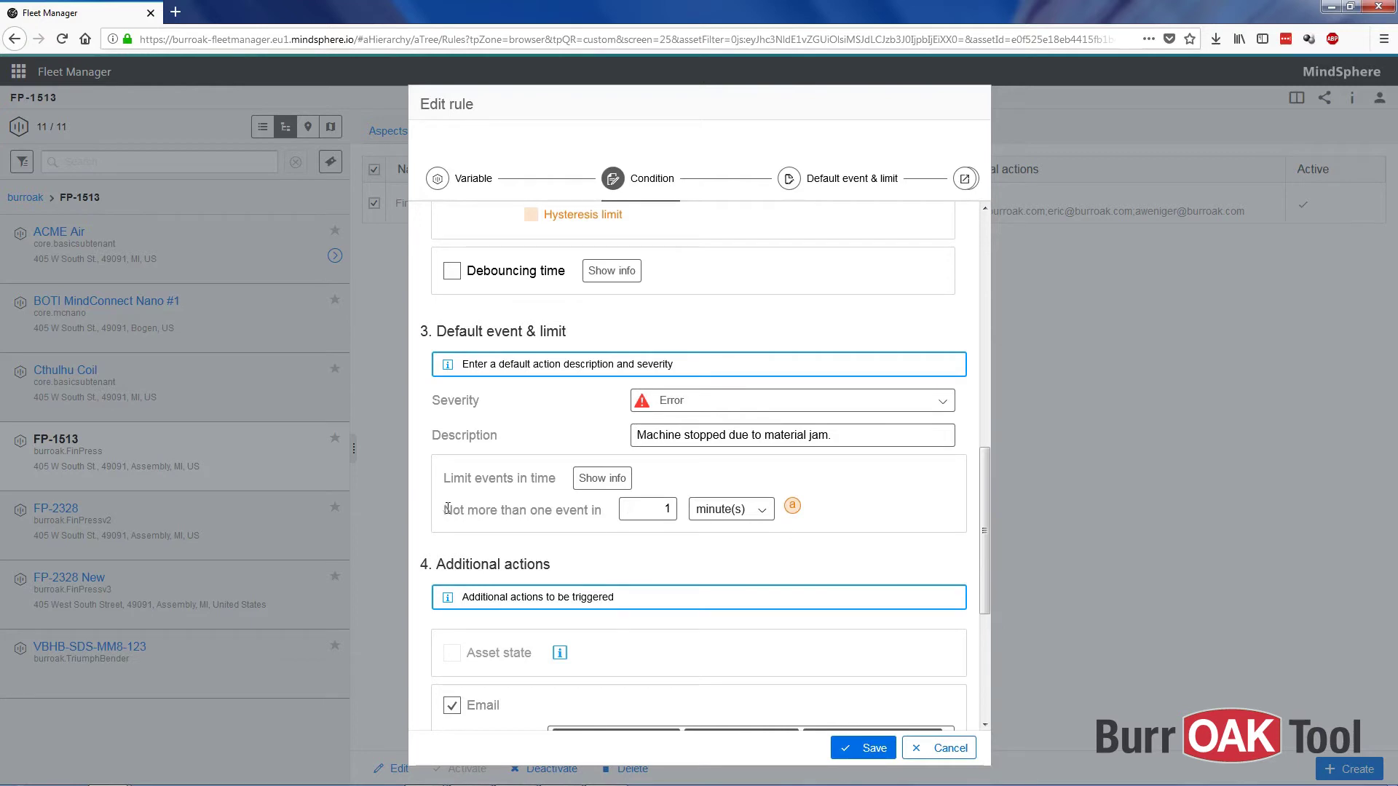
# Step: Review the event rate limit and default description, keeping severity at Error
pyautogui.moveTo(446, 510); pyautogui.dragTo(618, 518)
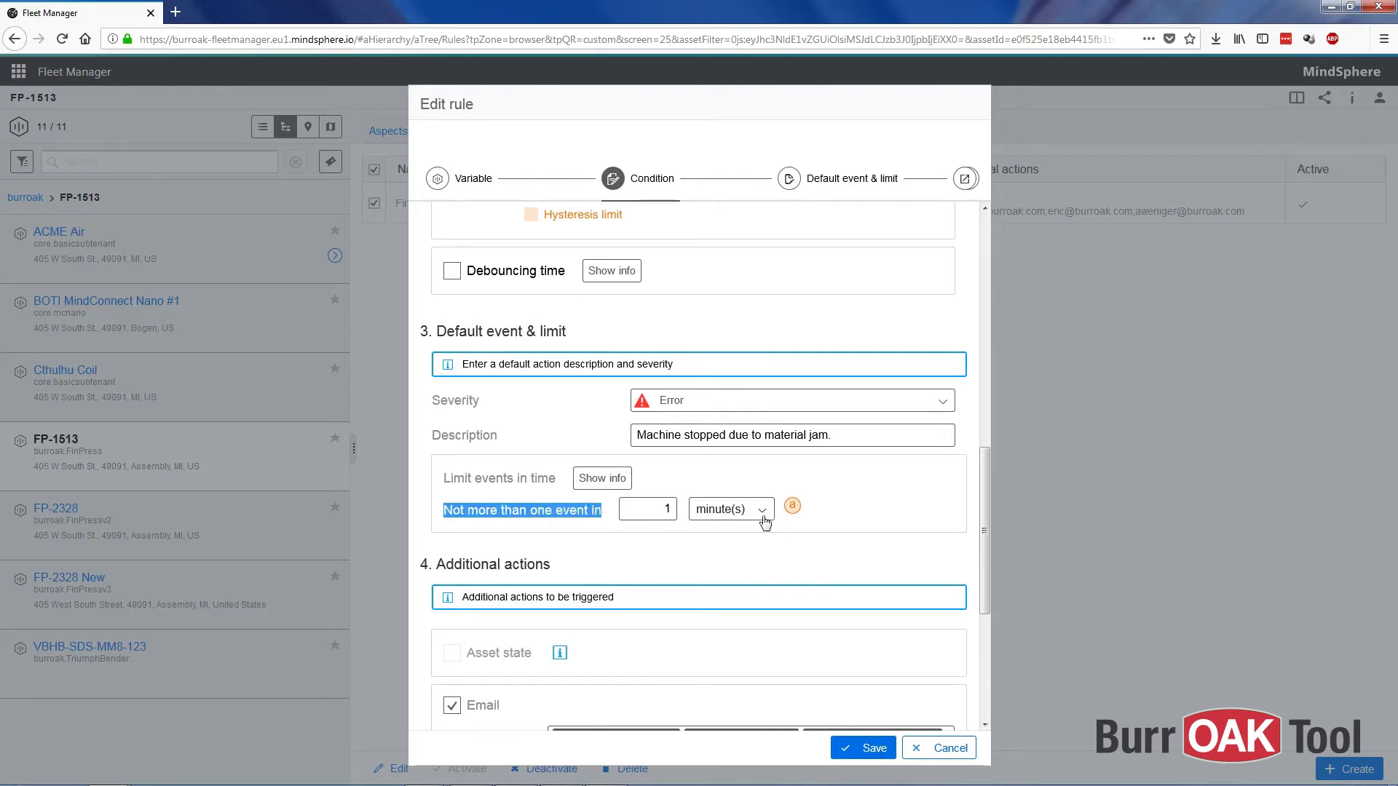
pyautogui.click(845, 526)
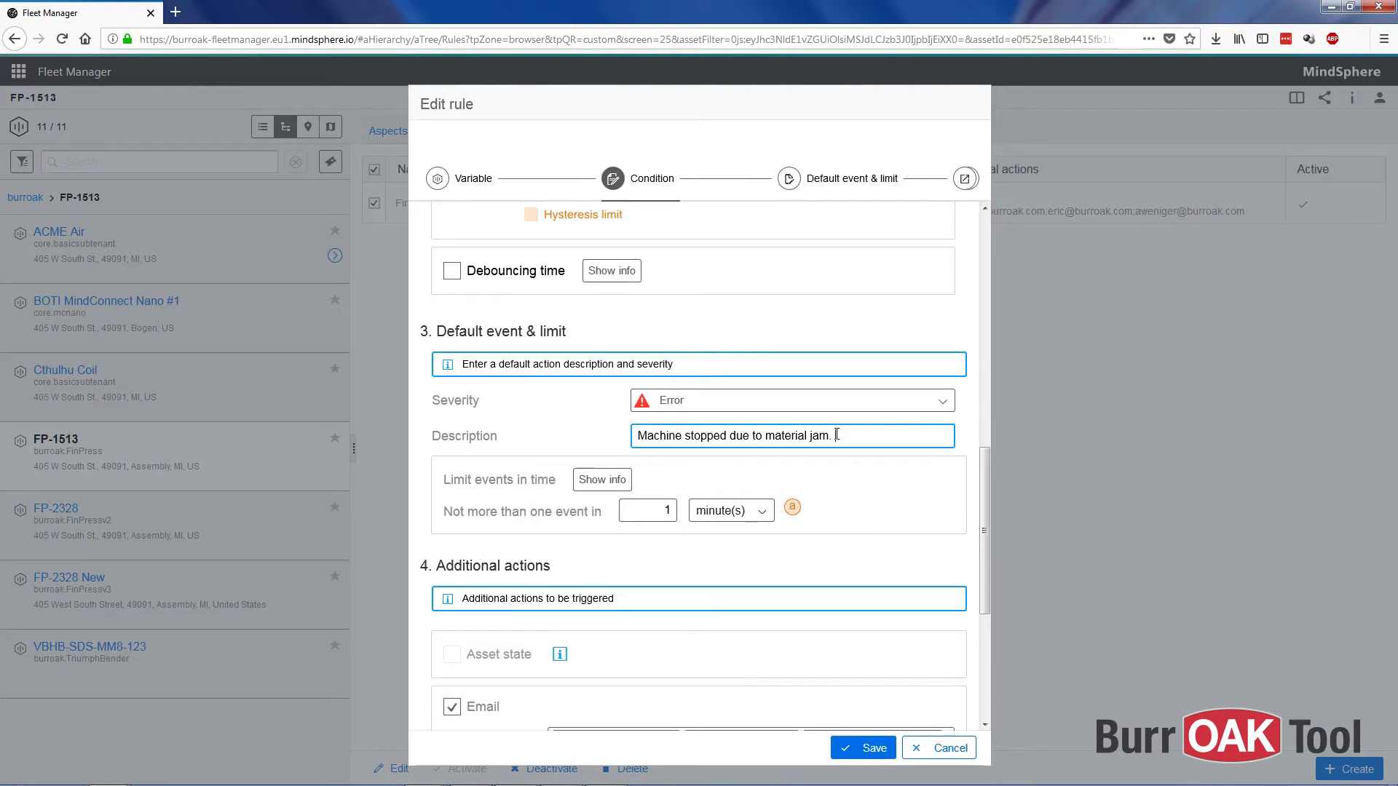
pyautogui.moveTo(845, 436); pyautogui.dragTo(628, 439)
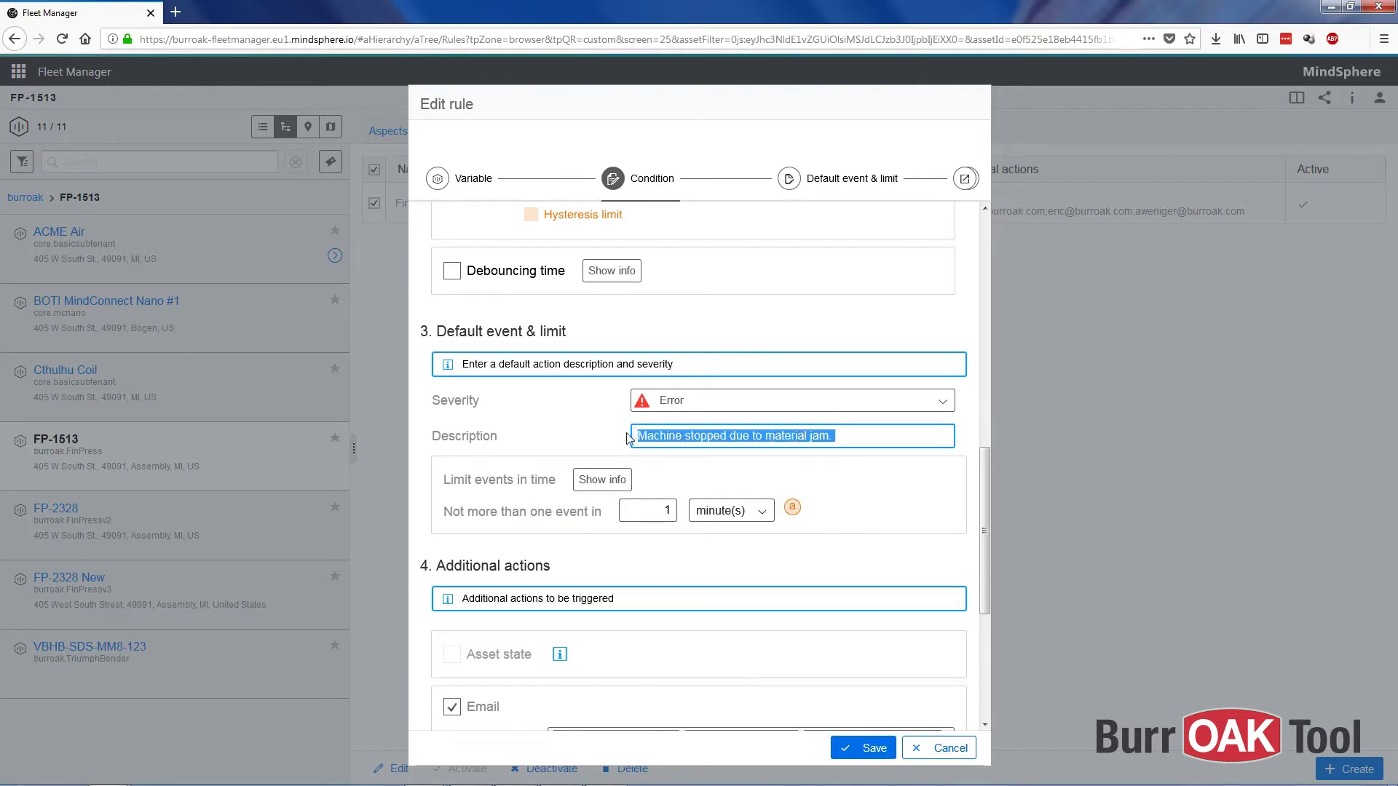
pyautogui.click(944, 405)
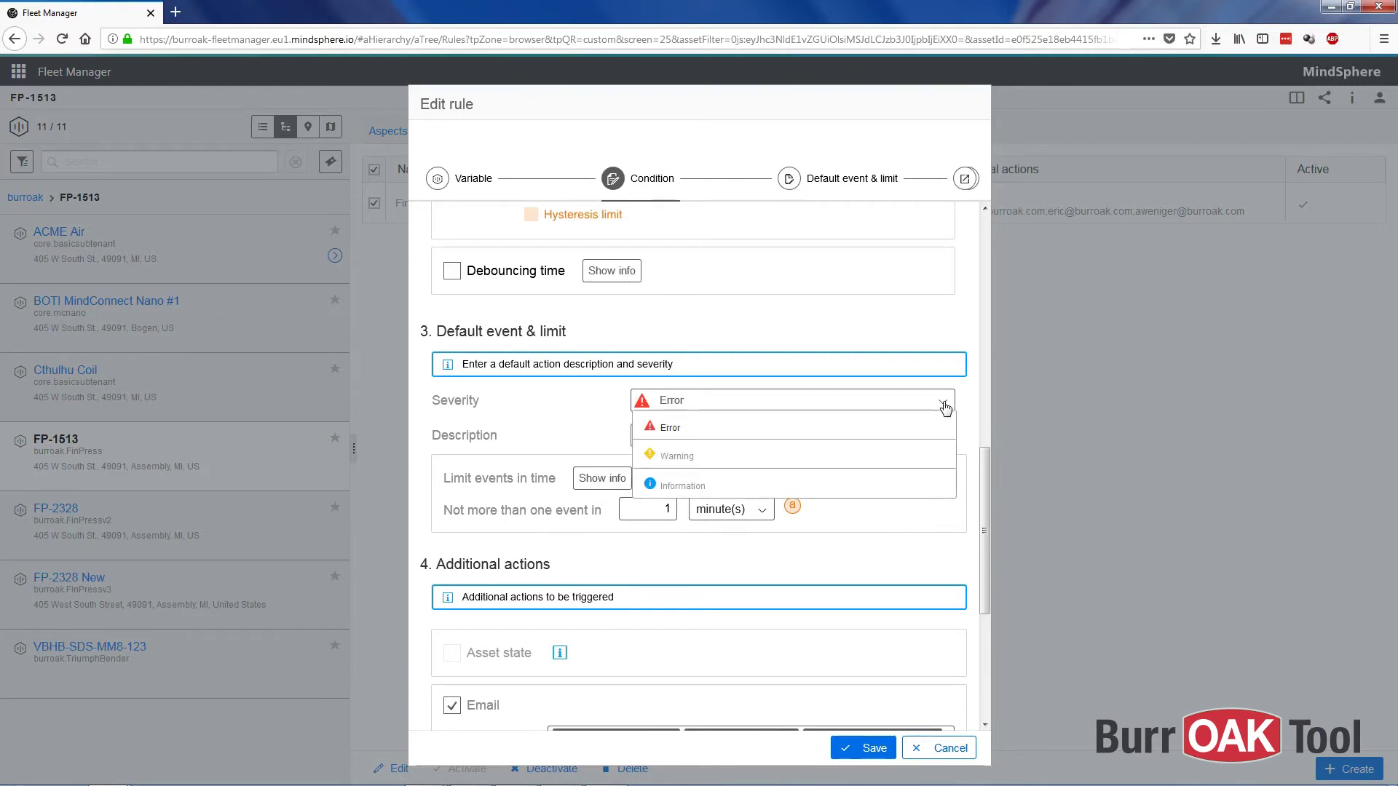
pyautogui.click(940, 518)
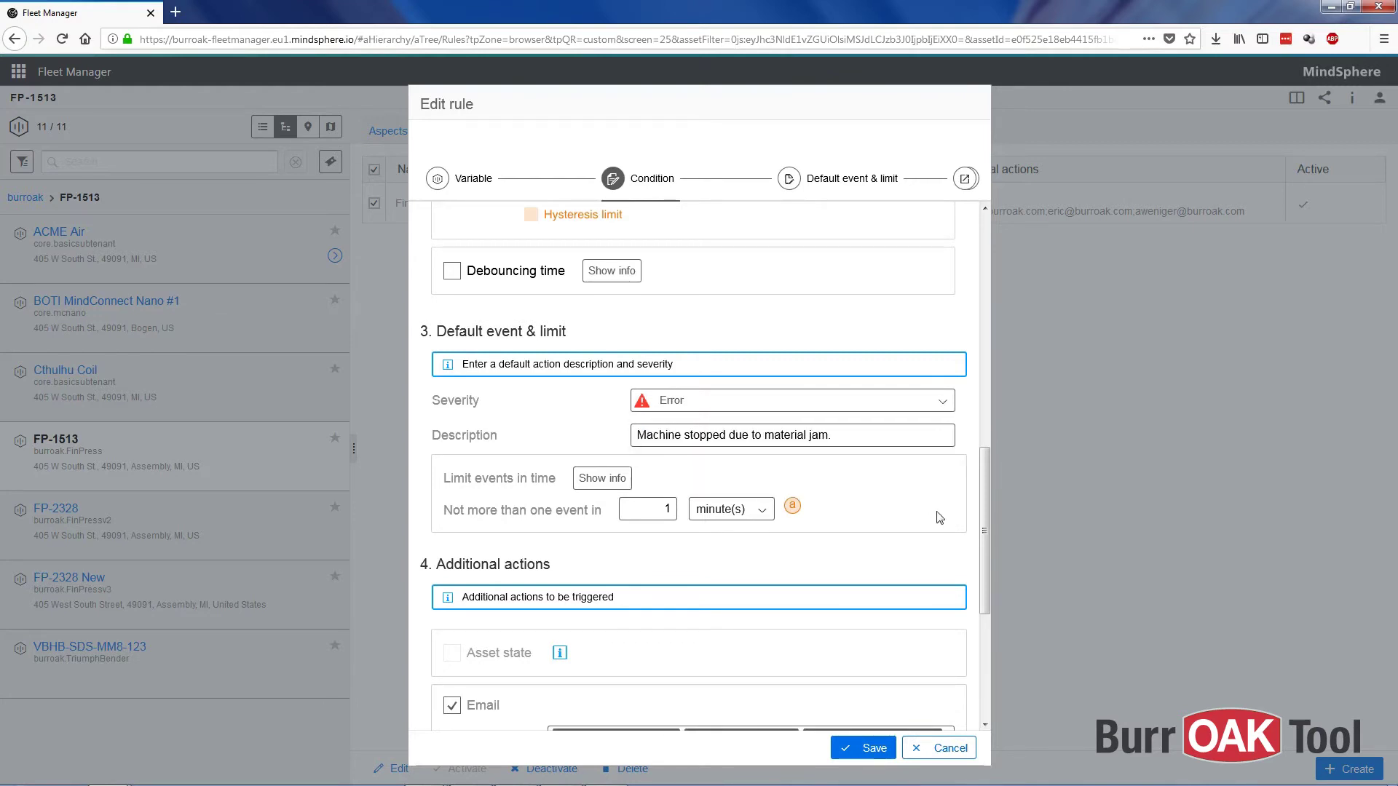
# Step: Review the email actions and rule name Fin Press: Error Status, then save unchanged
pyautogui.moveTo(984, 502); pyautogui.dragTo(986, 604)
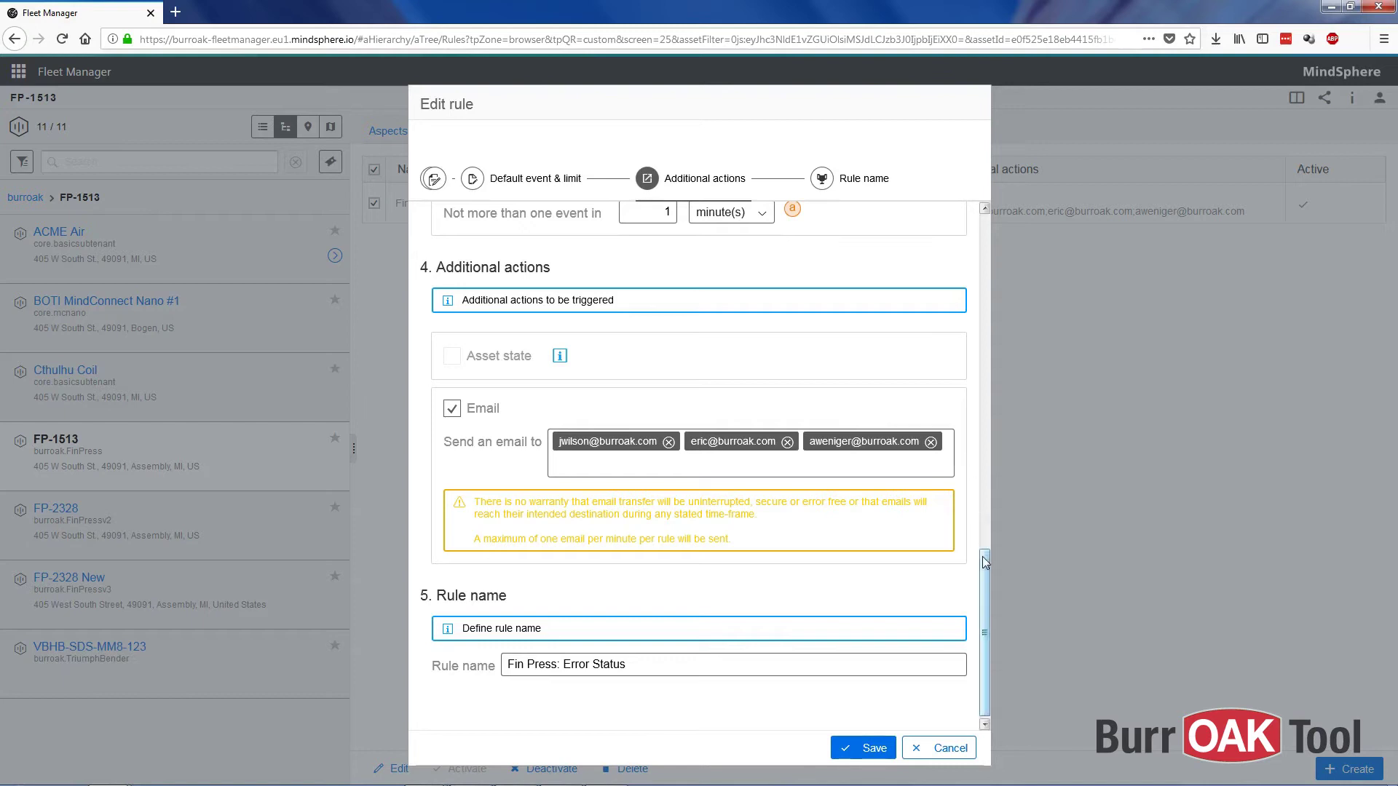
pyautogui.scroll(3, 979, 458)
pyautogui.scroll(3, 979, 458)
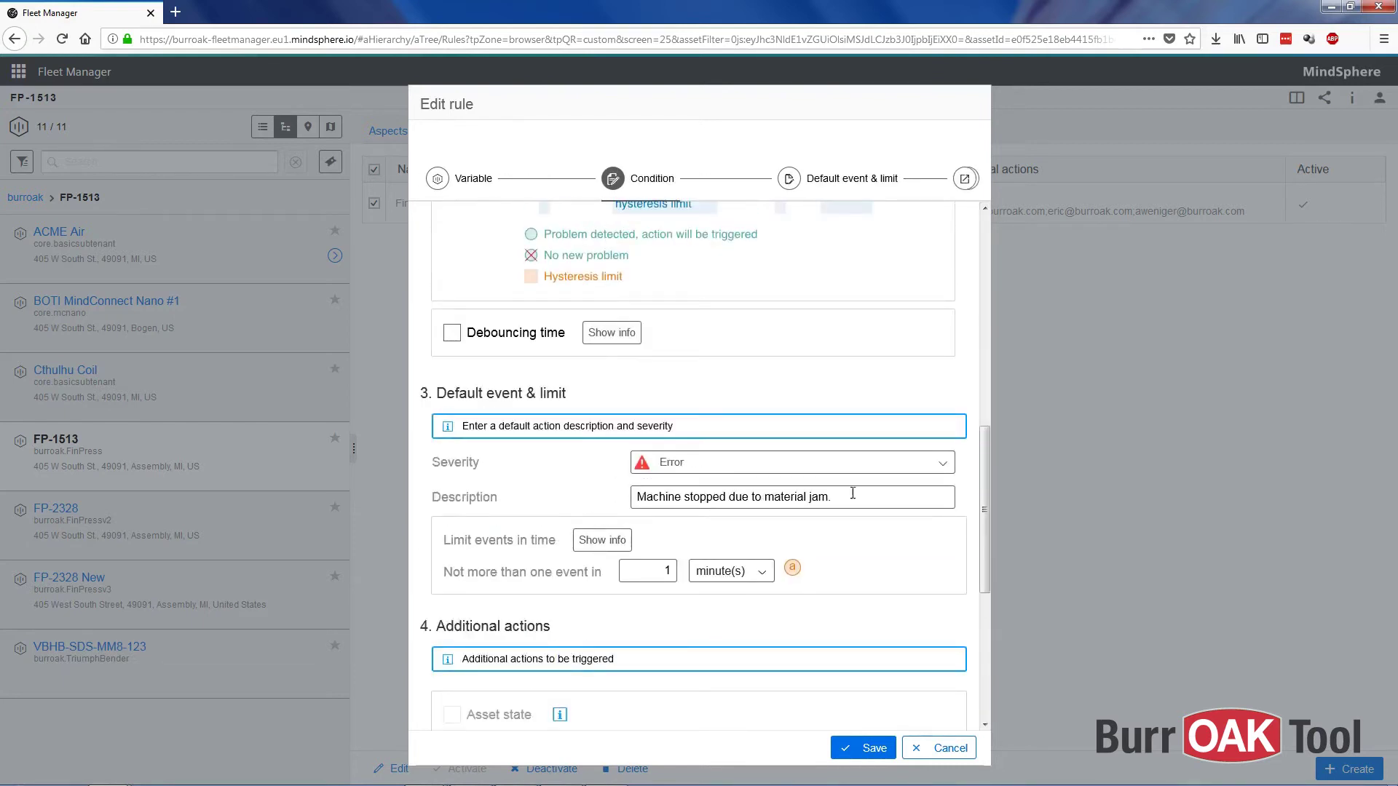
pyautogui.moveTo(852, 498); pyautogui.dragTo(637, 498)
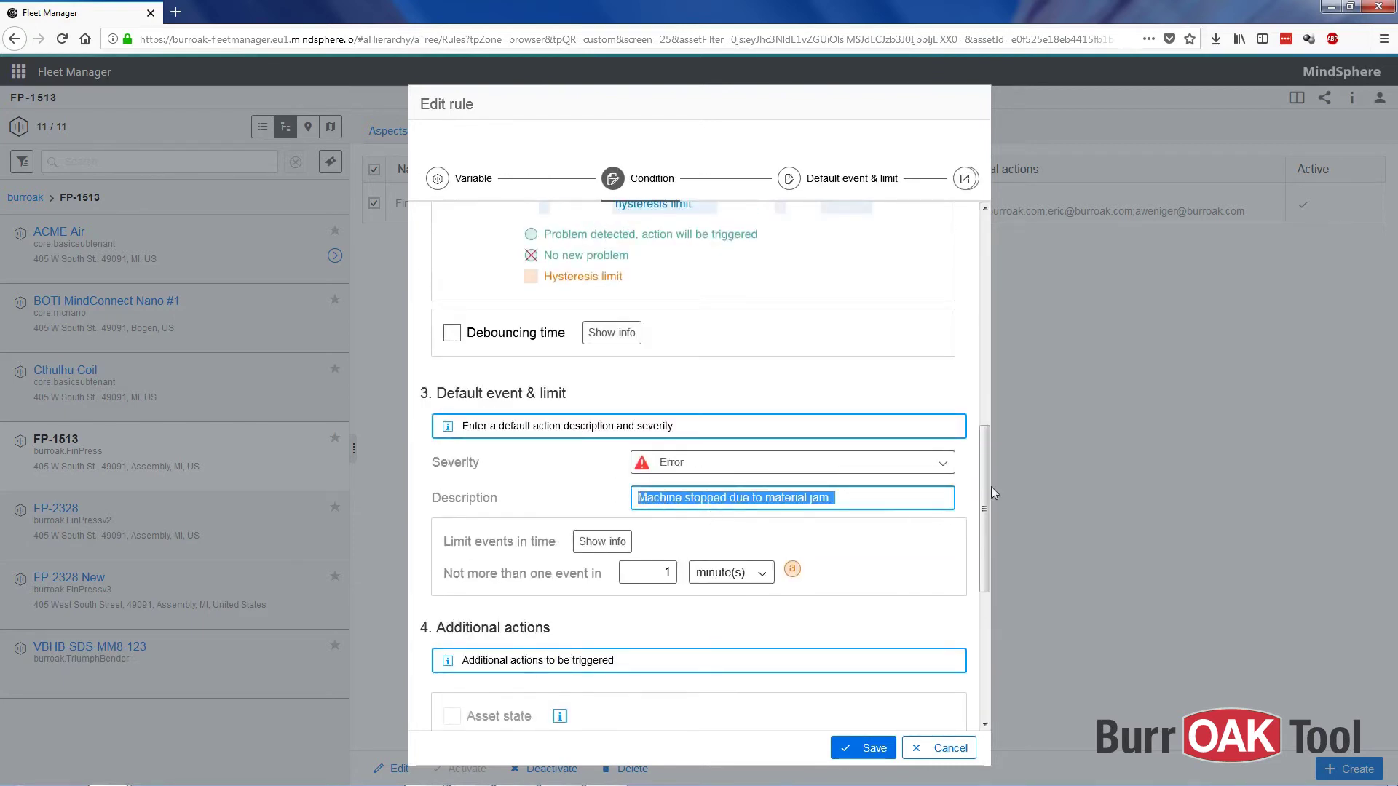
pyautogui.moveTo(983, 499); pyautogui.dragTo(982, 624)
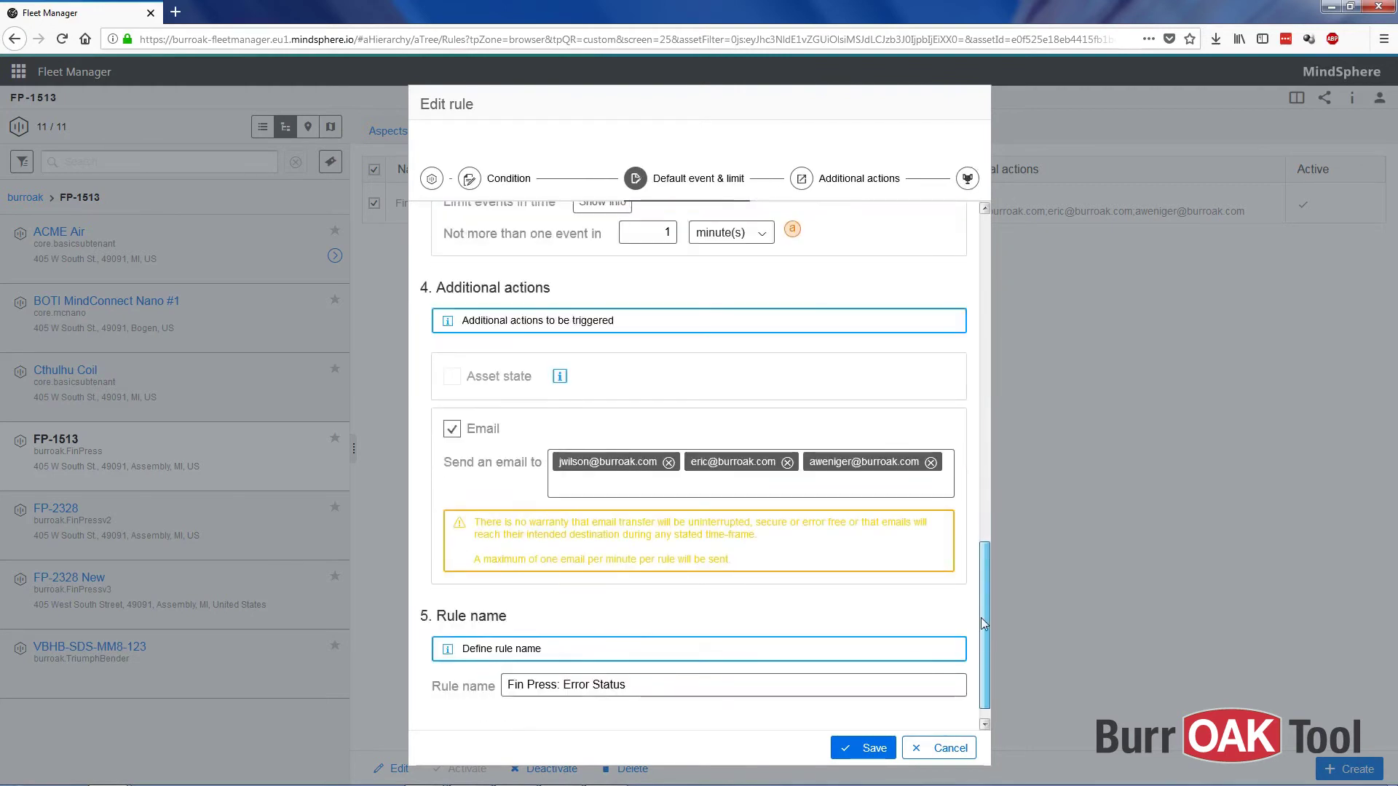
pyautogui.scroll(-1, 950, 594)
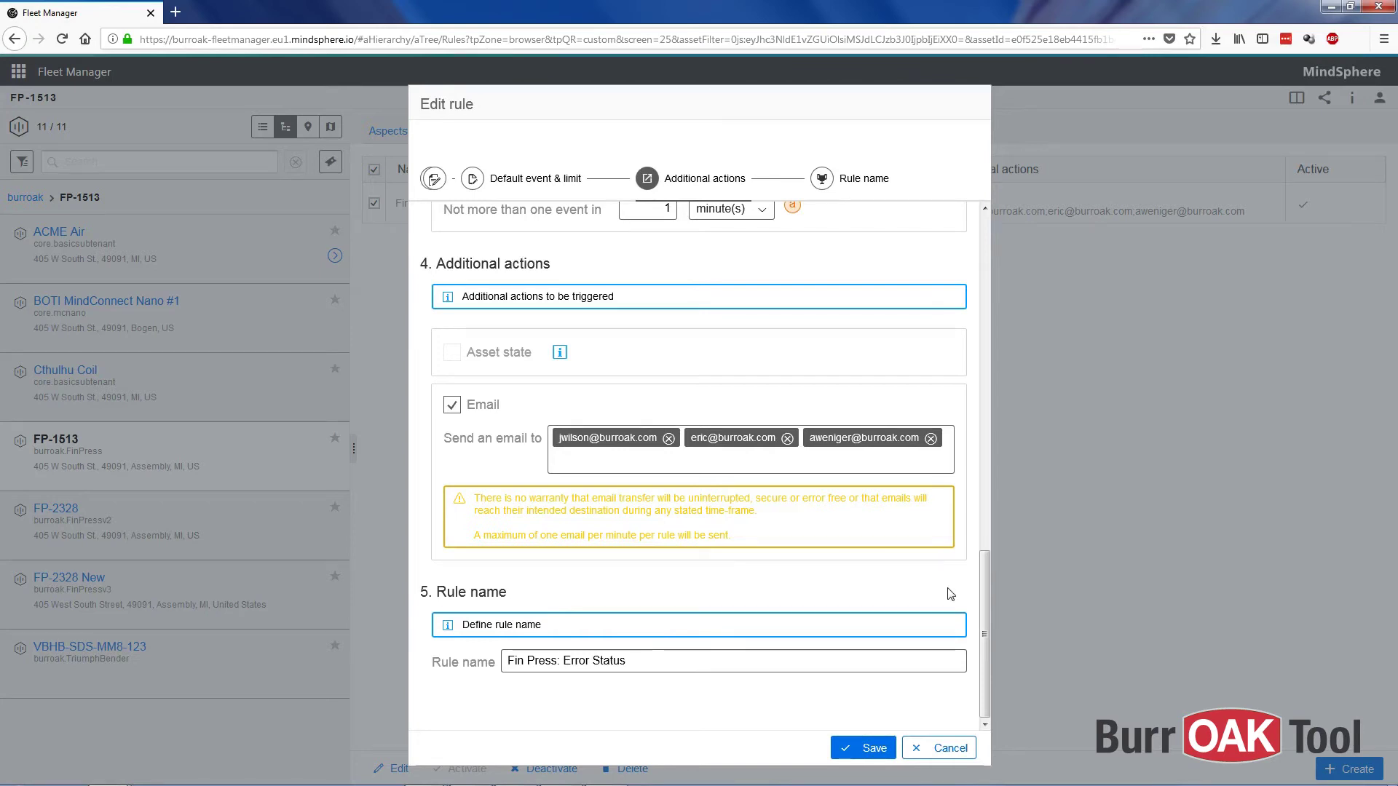
pyautogui.moveTo(639, 663); pyautogui.dragTo(506, 661)
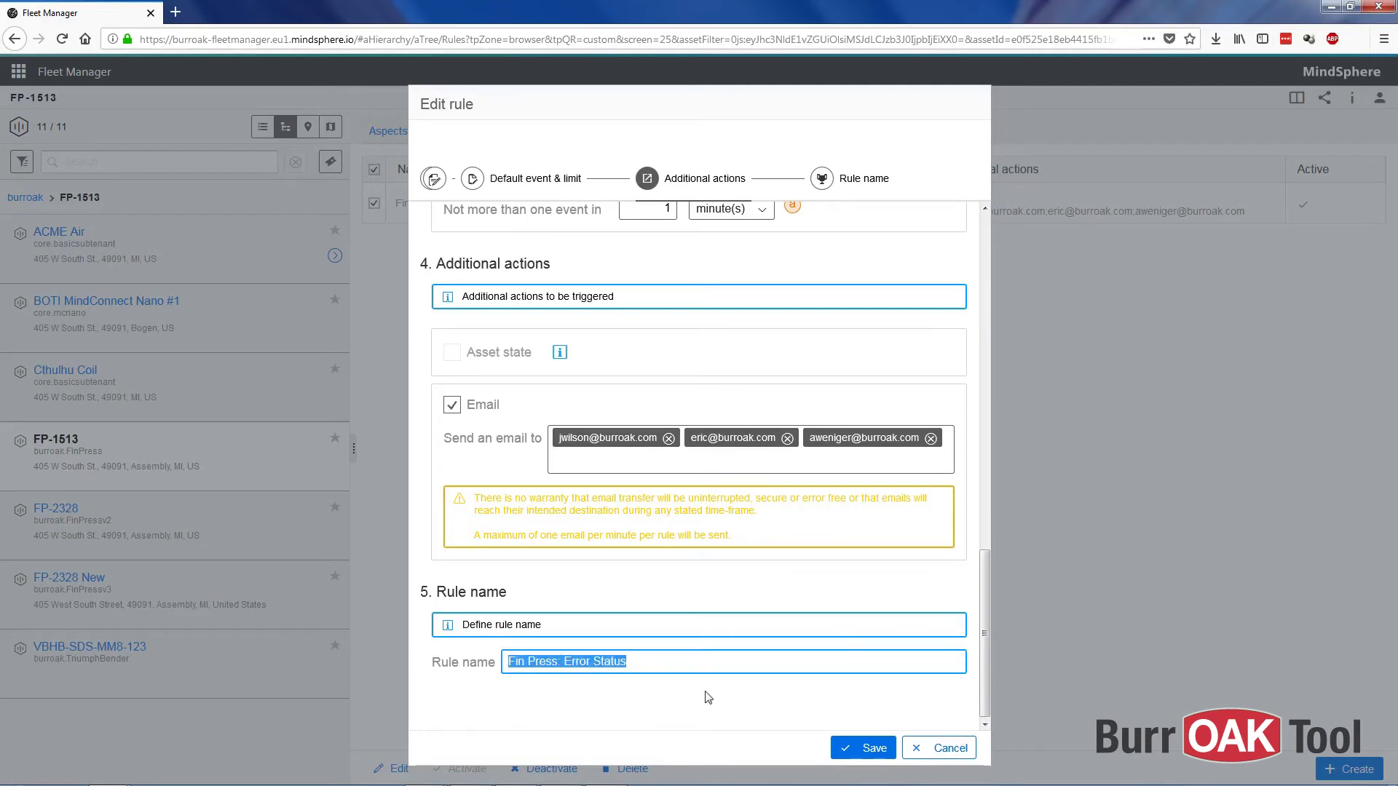
pyautogui.click(872, 750)
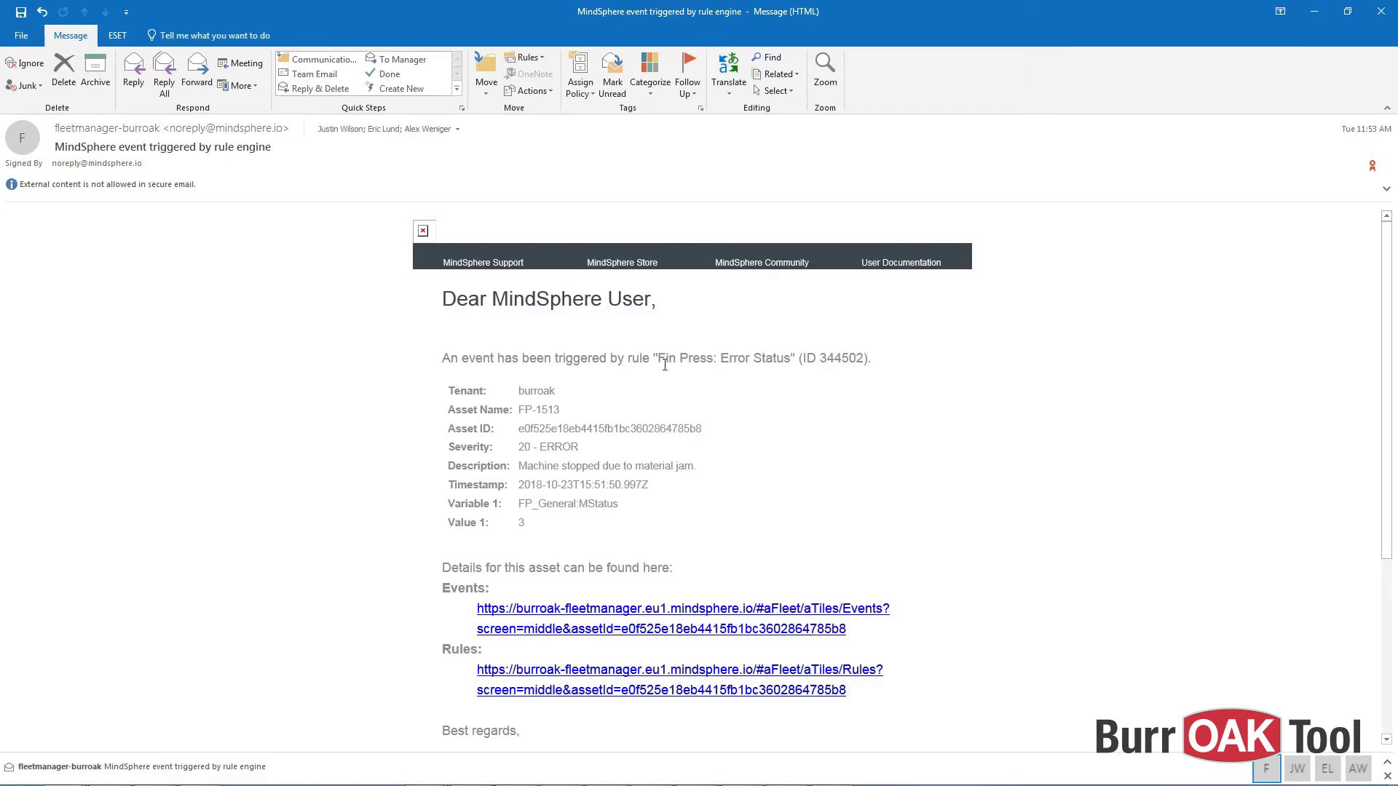
# Step: Highlight the alert's rule, tenant, asset FP-1513, description, variable FP_General:MStatus and value 3
pyautogui.moveTo(654, 357); pyautogui.dragTo(787, 358)
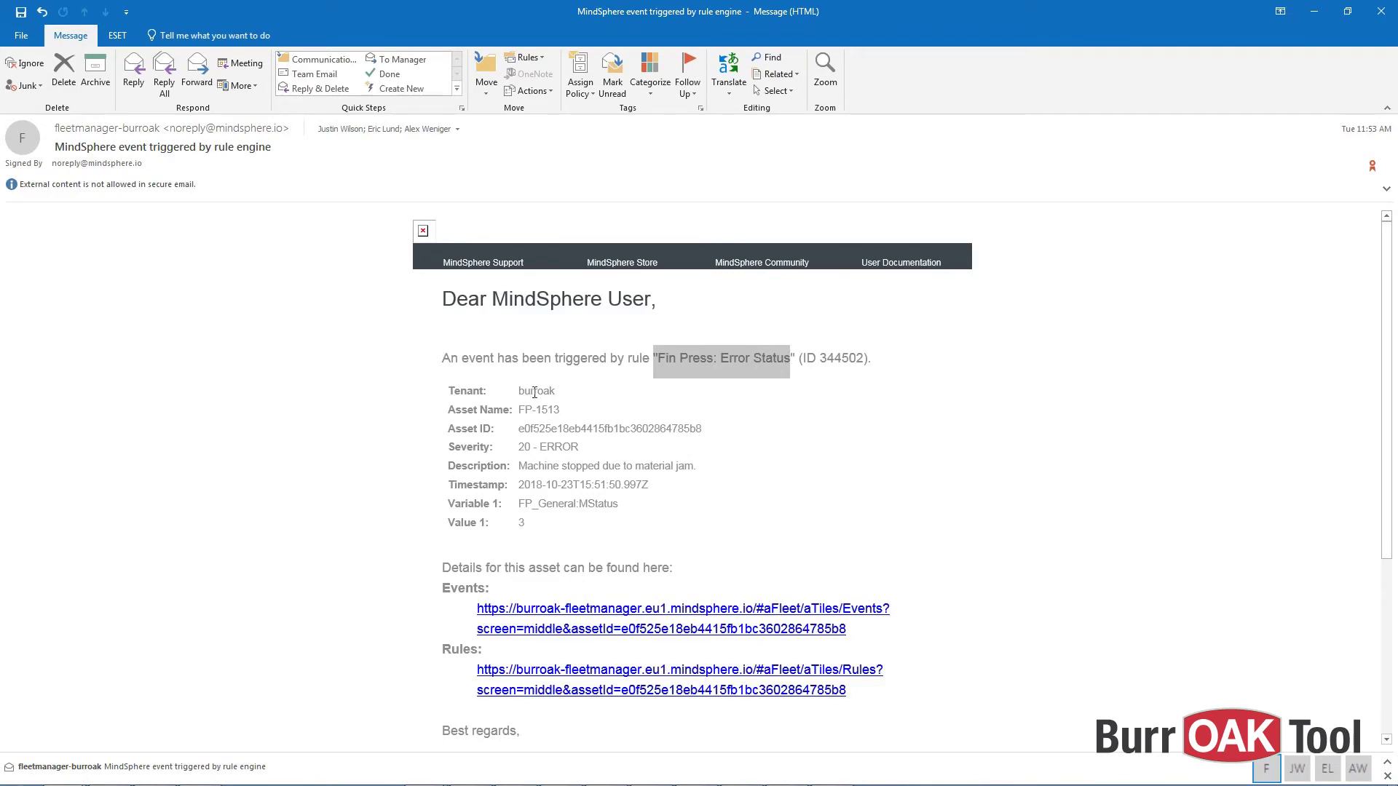
pyautogui.doubleClick(534, 392)
pyautogui.moveTo(519, 410); pyautogui.dragTo(564, 409)
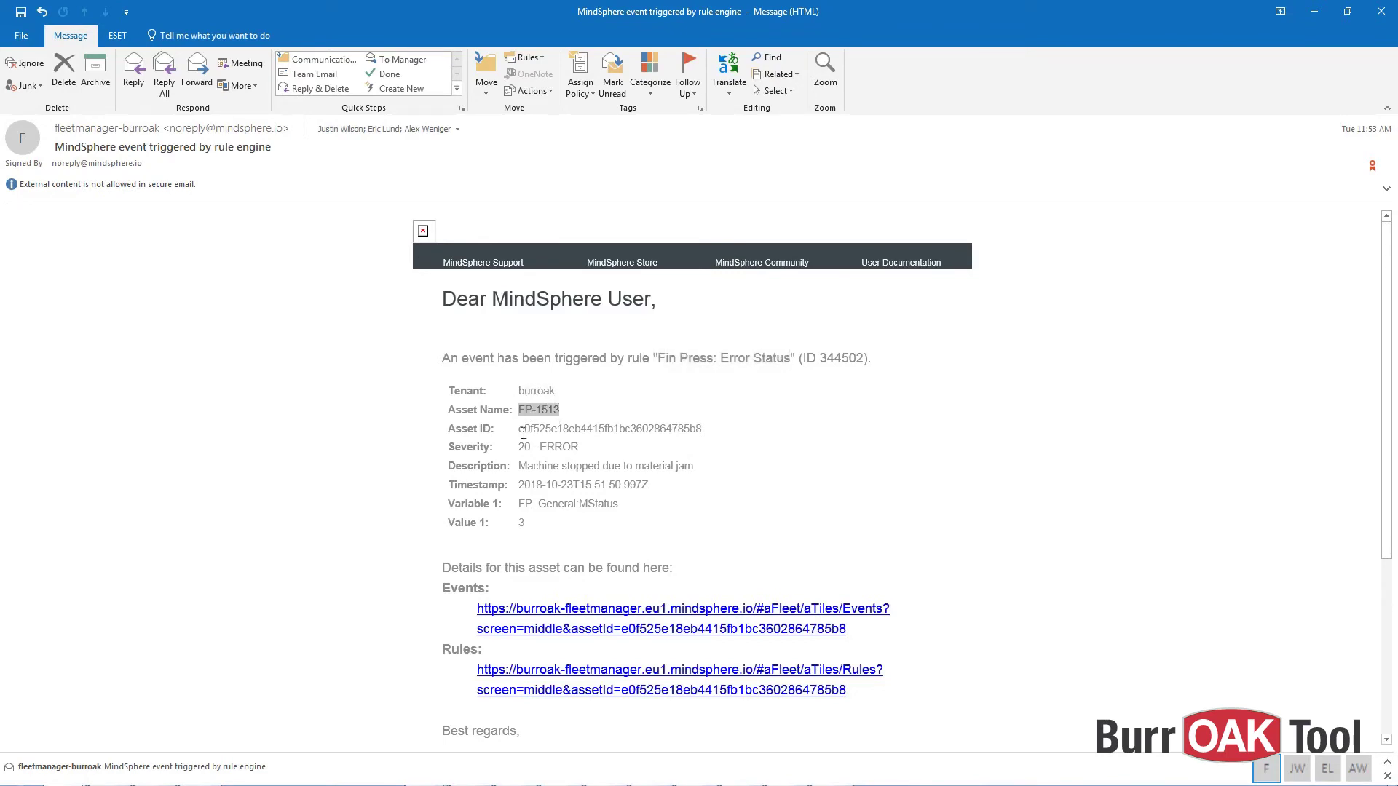
pyautogui.moveTo(517, 448); pyautogui.dragTo(694, 468)
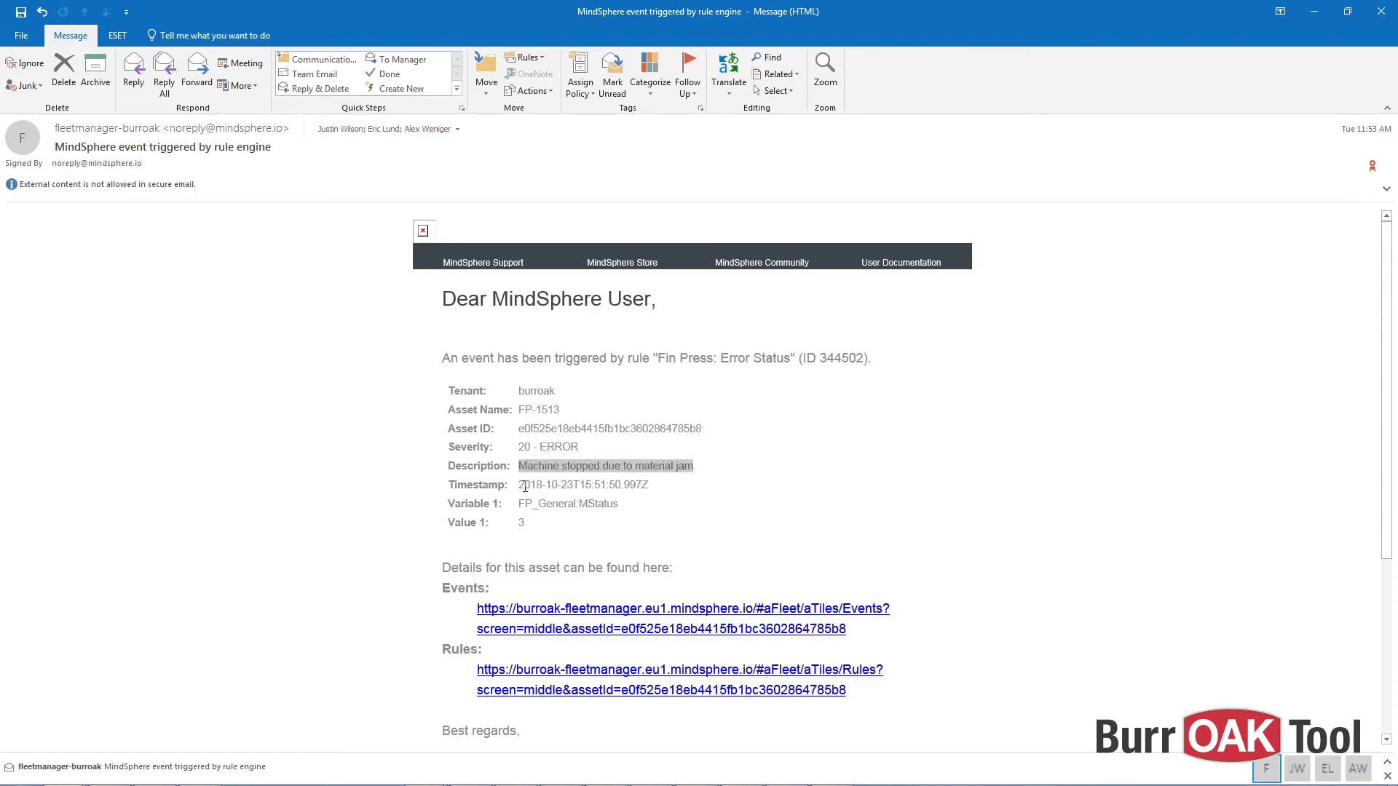
pyautogui.moveTo(524, 485); pyautogui.dragTo(620, 506)
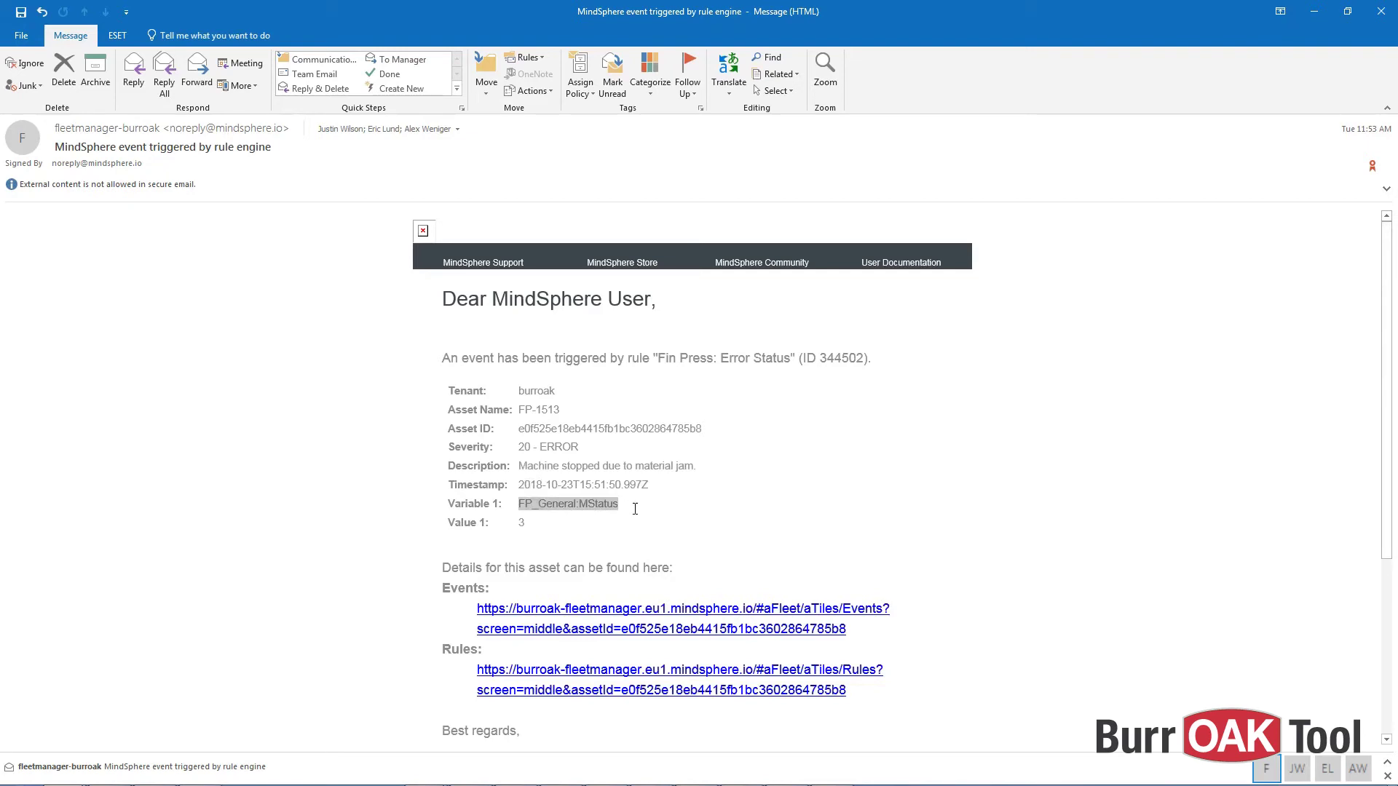
pyautogui.moveTo(521, 523); pyautogui.dragTo(527, 526)
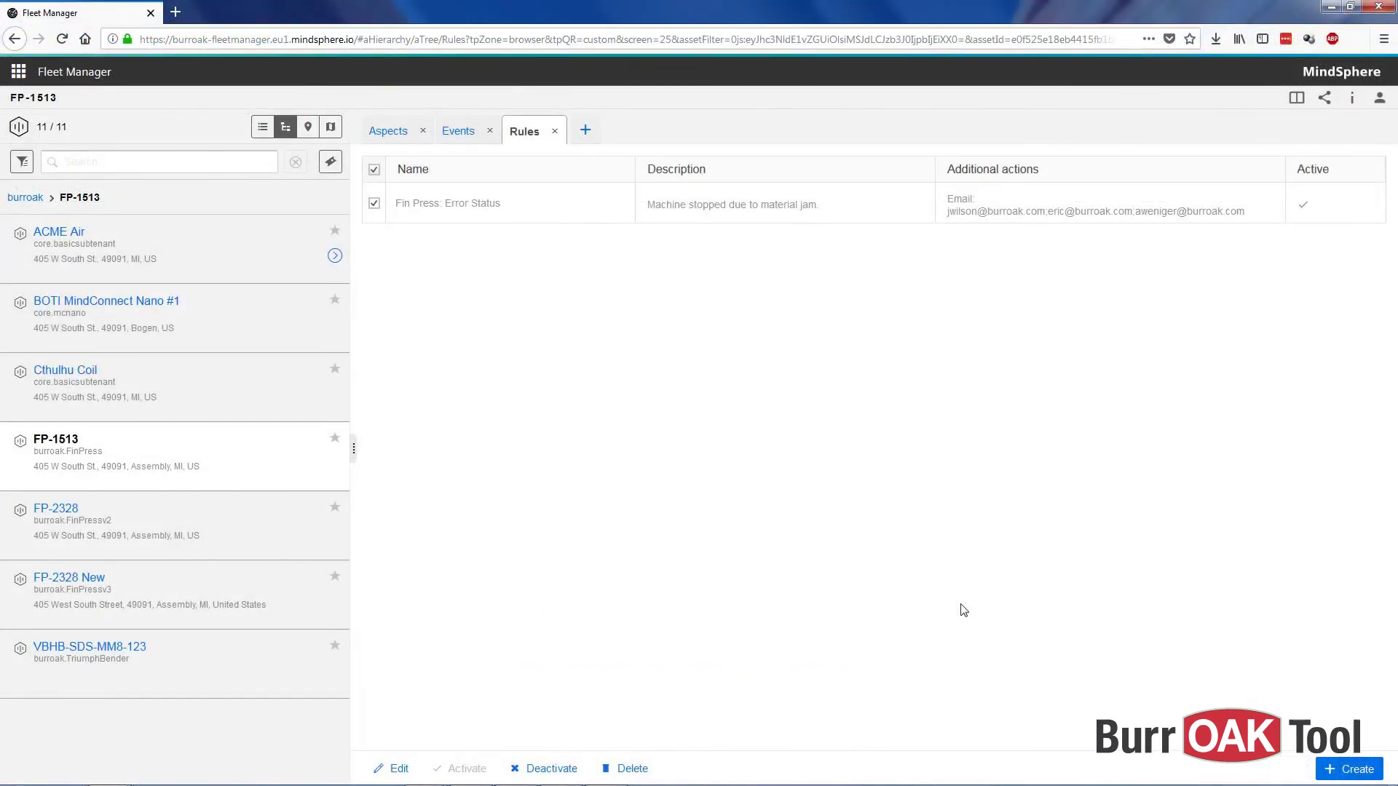
# Step: Open FP-1513's Export view, noting its no-time-series-data message
pyautogui.click(584, 130)
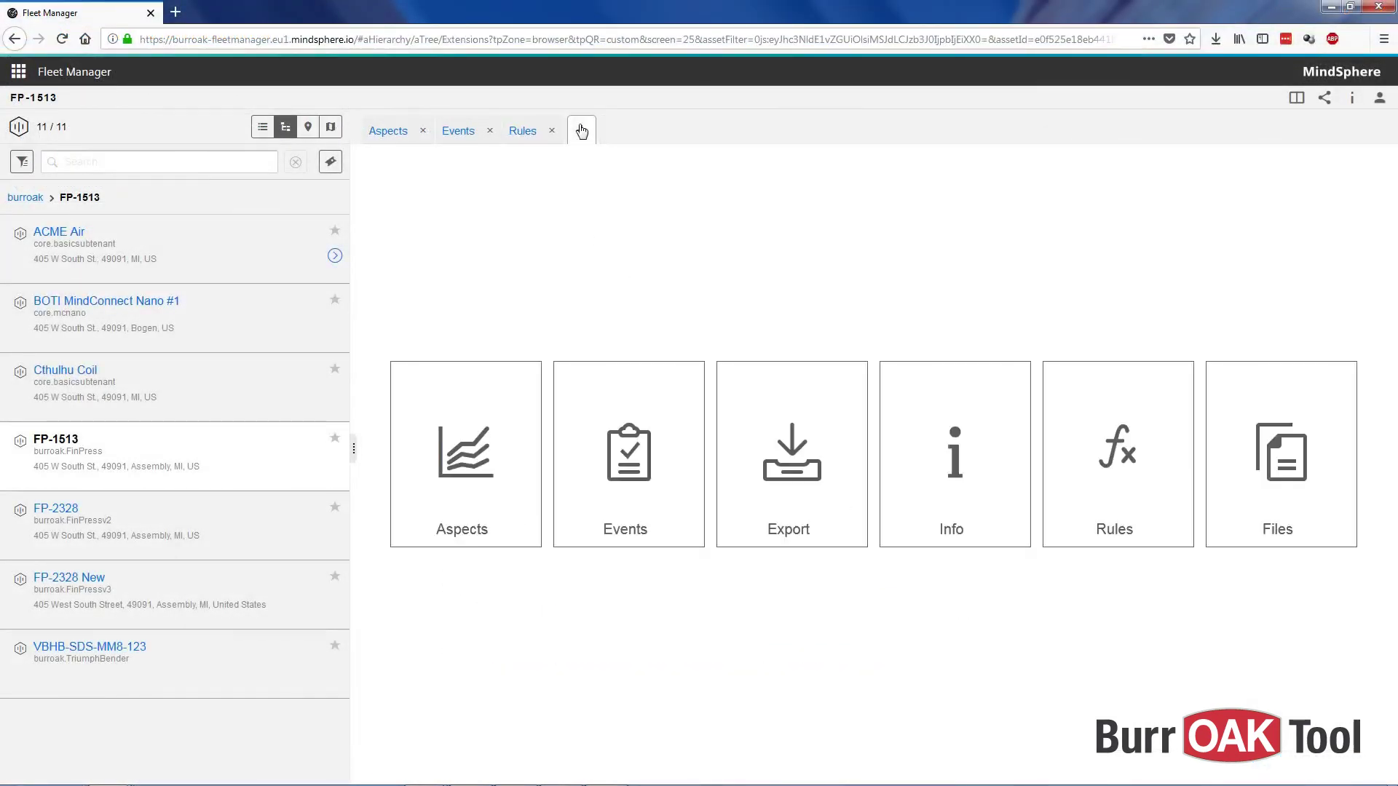
pyautogui.click(837, 519)
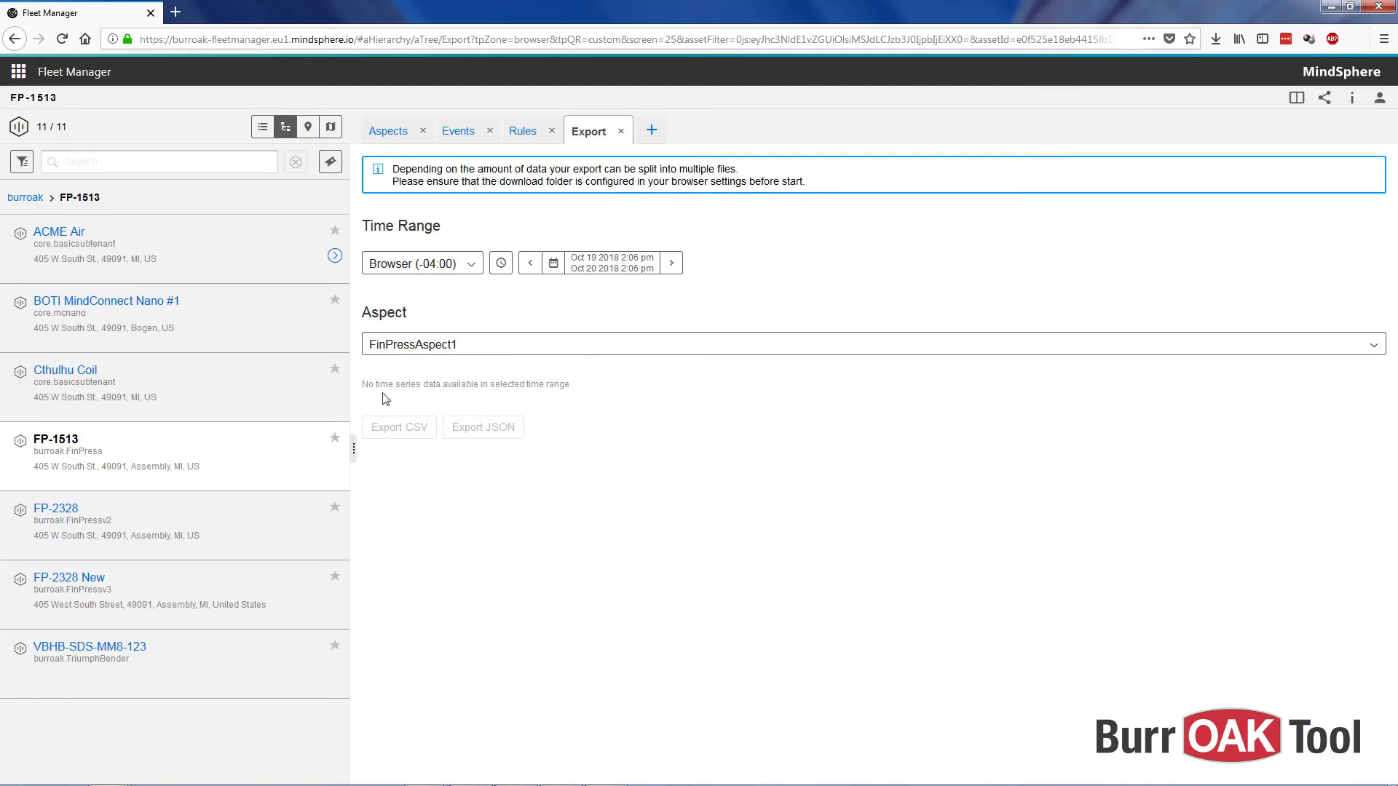
pyautogui.moveTo(362, 384); pyautogui.dragTo(568, 385)
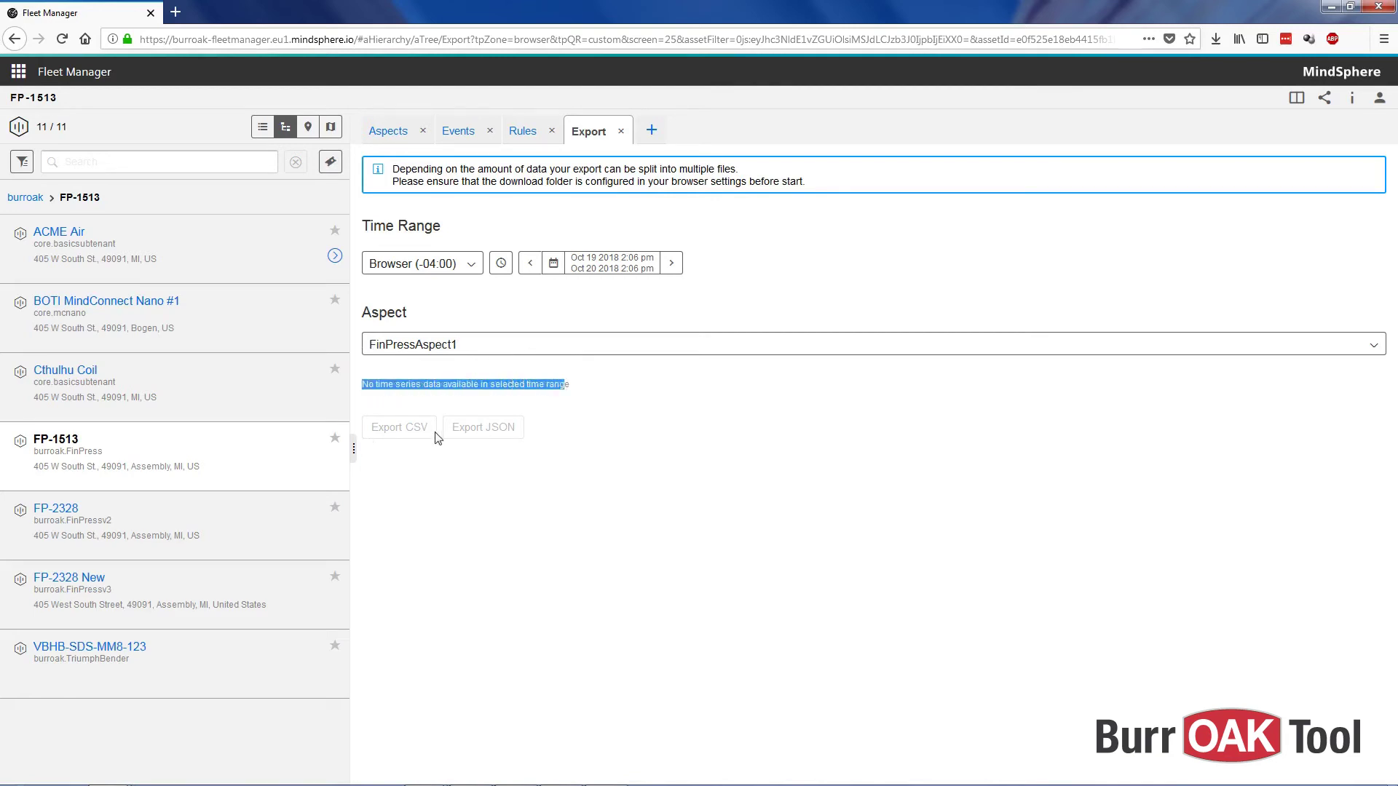
# Step: Export FP-1513's Heartbeat aspect data as CSV and save the file
pyautogui.click(502, 348)
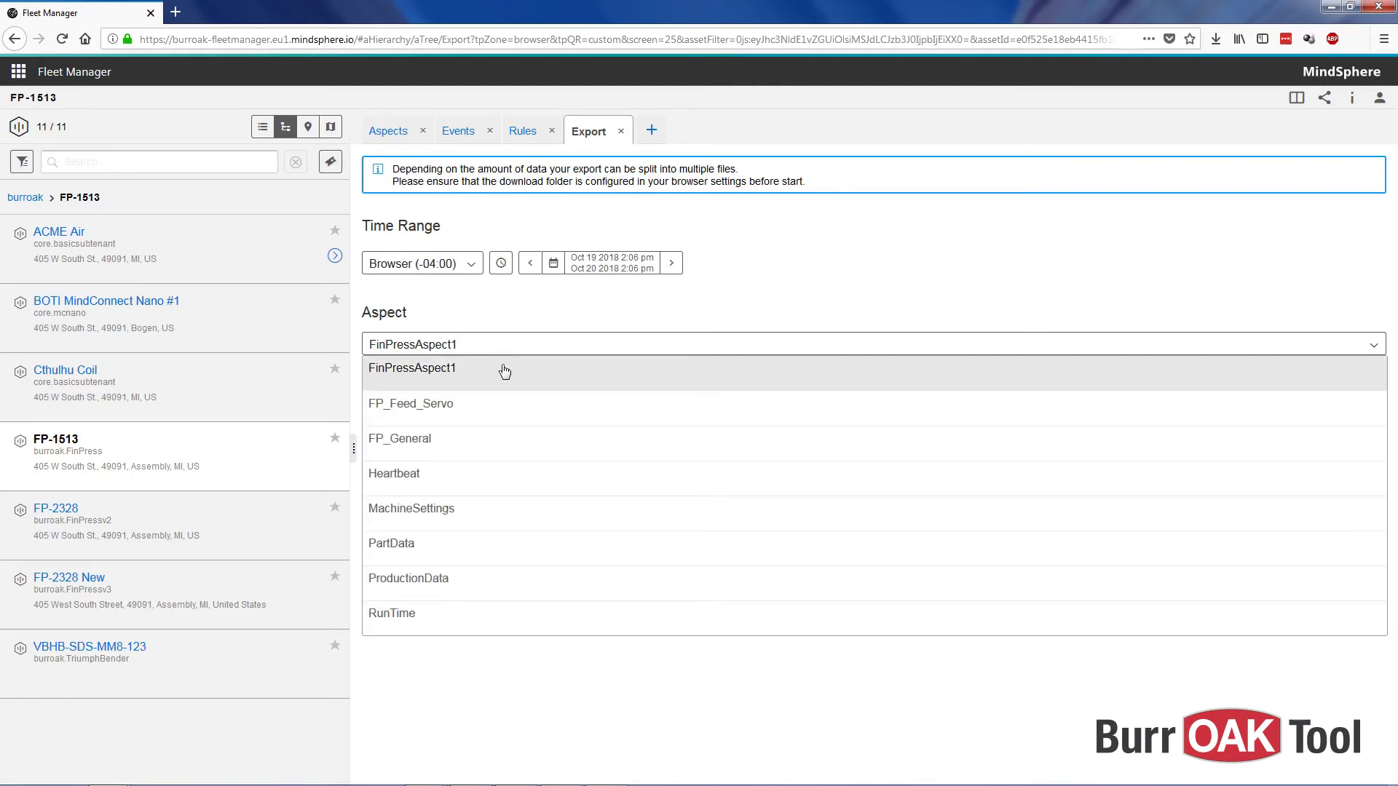
pyautogui.click(495, 480)
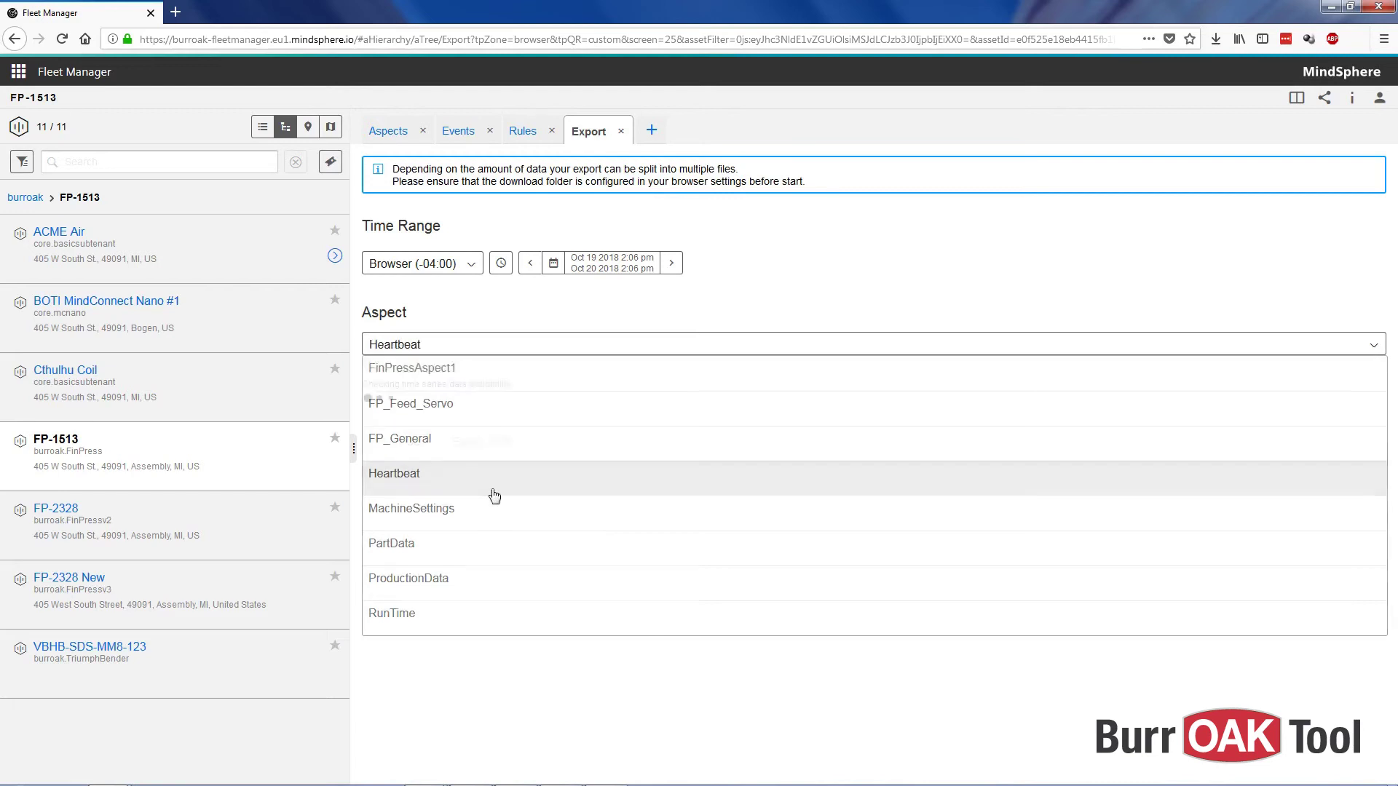
pyautogui.click(406, 435)
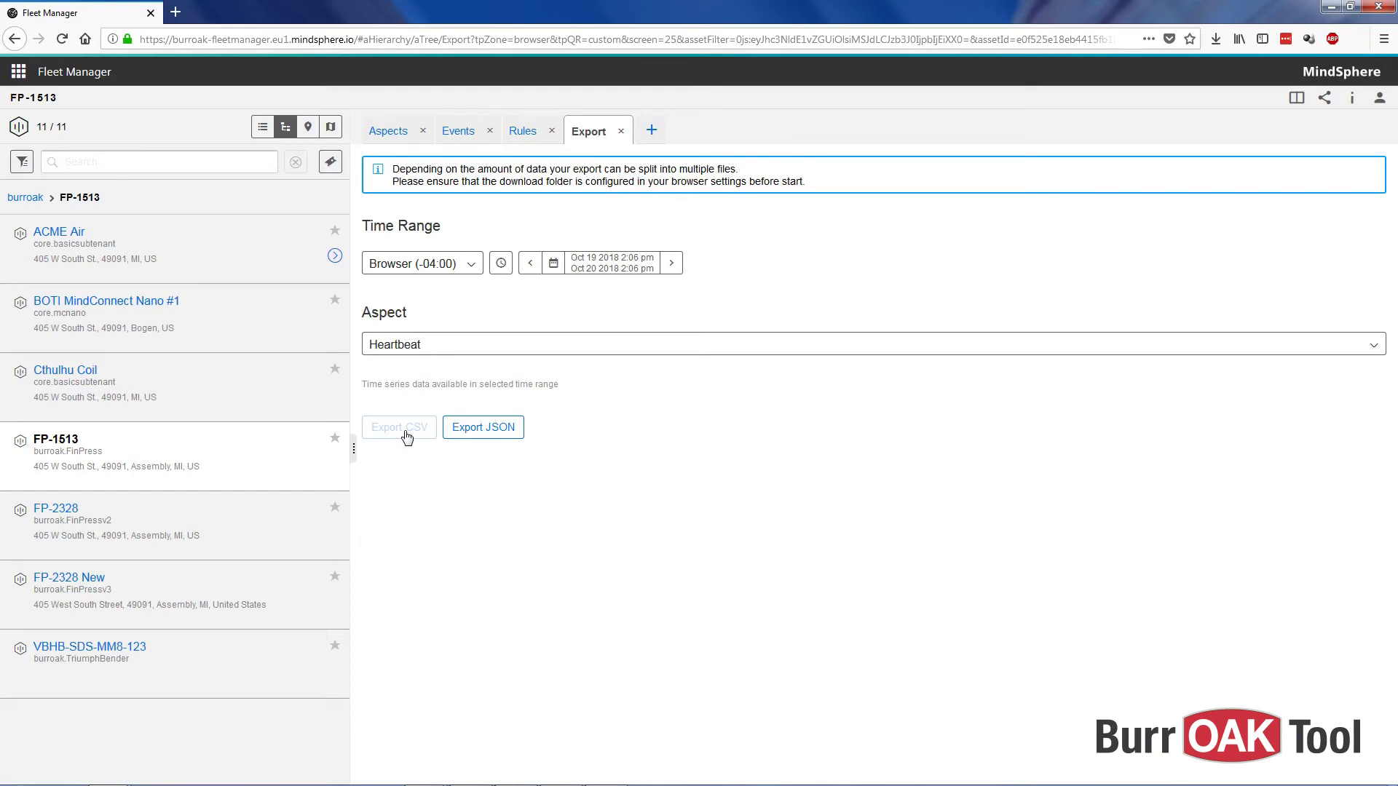
pyautogui.click(473, 434)
pyautogui.click(400, 436)
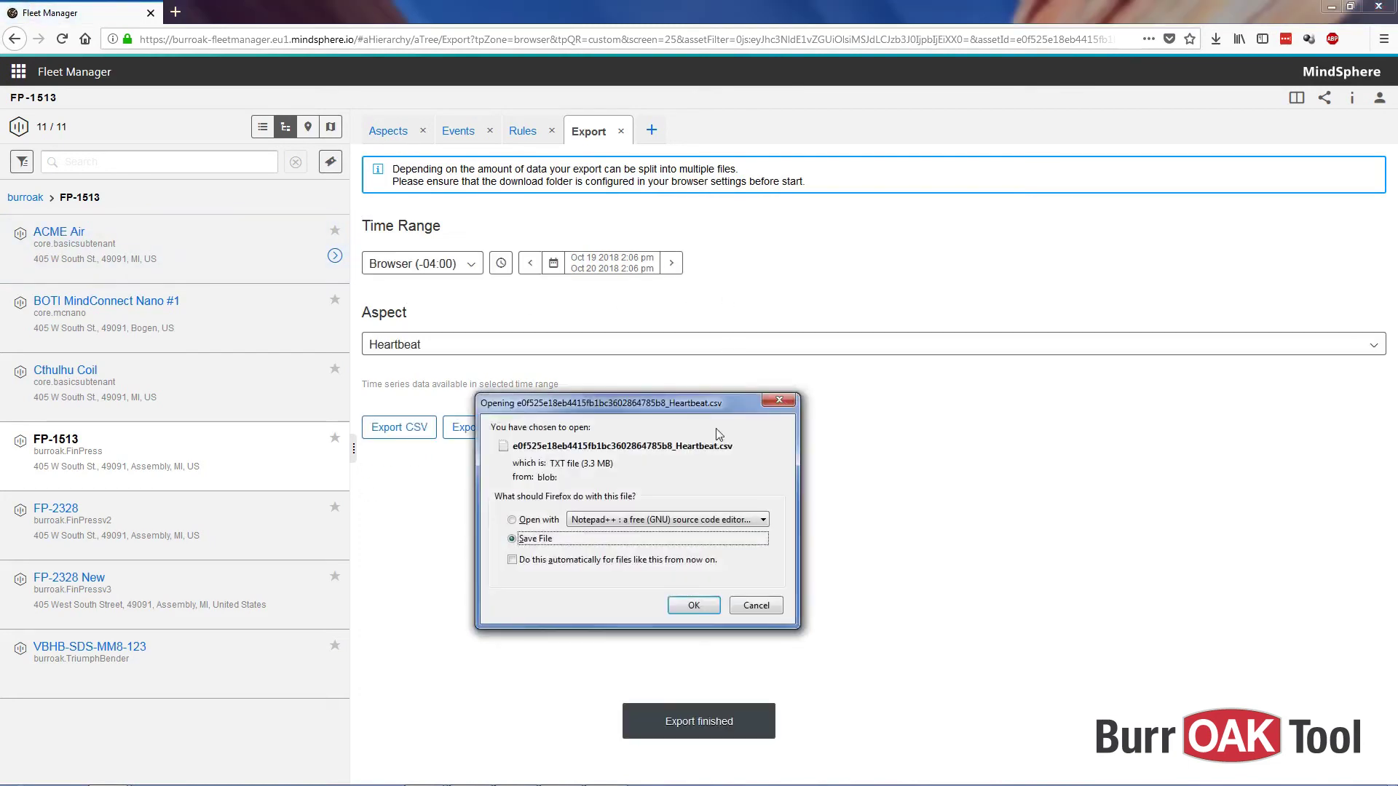
pyautogui.click(694, 605)
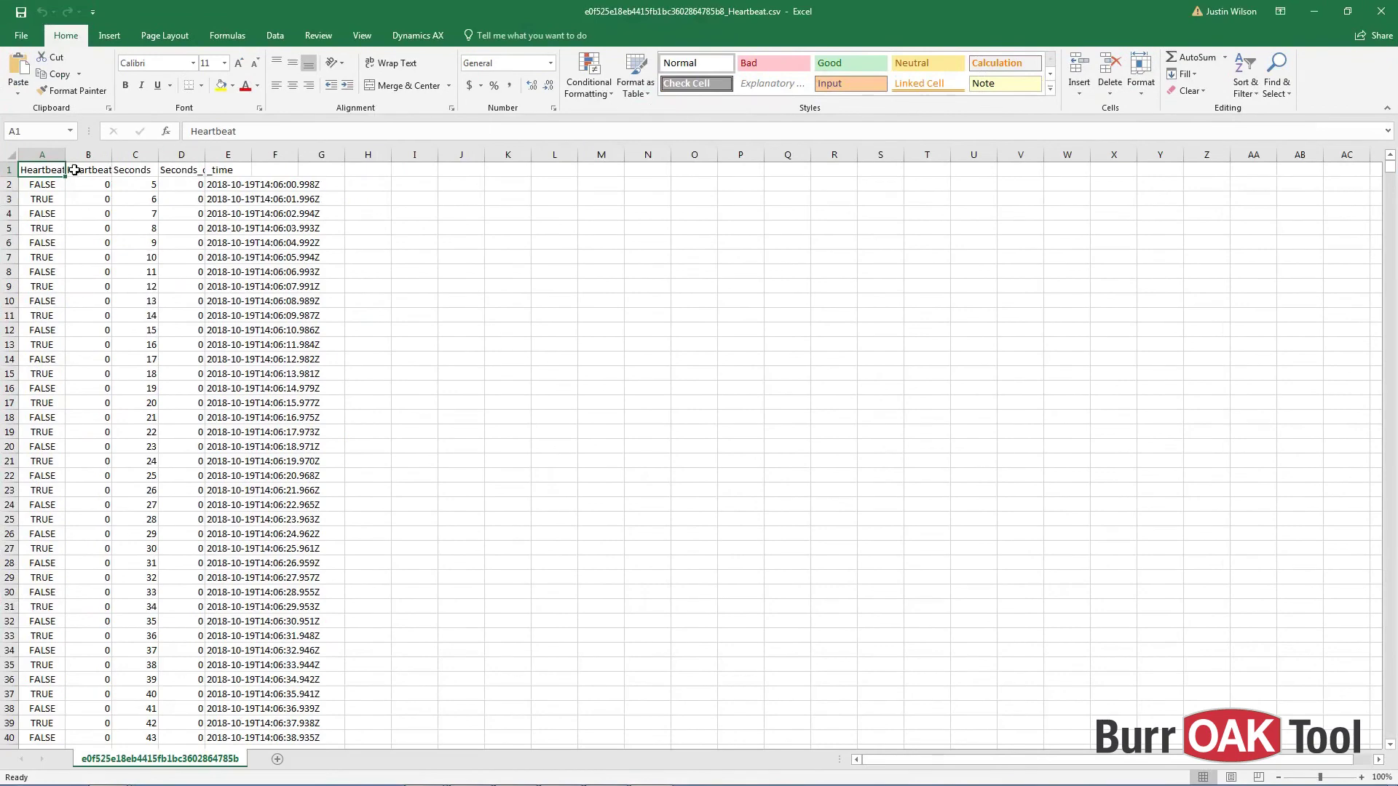
# Step: Select the whole Heartbeat sheet and AutoFit all columns to their contents
pyautogui.click(10, 155)
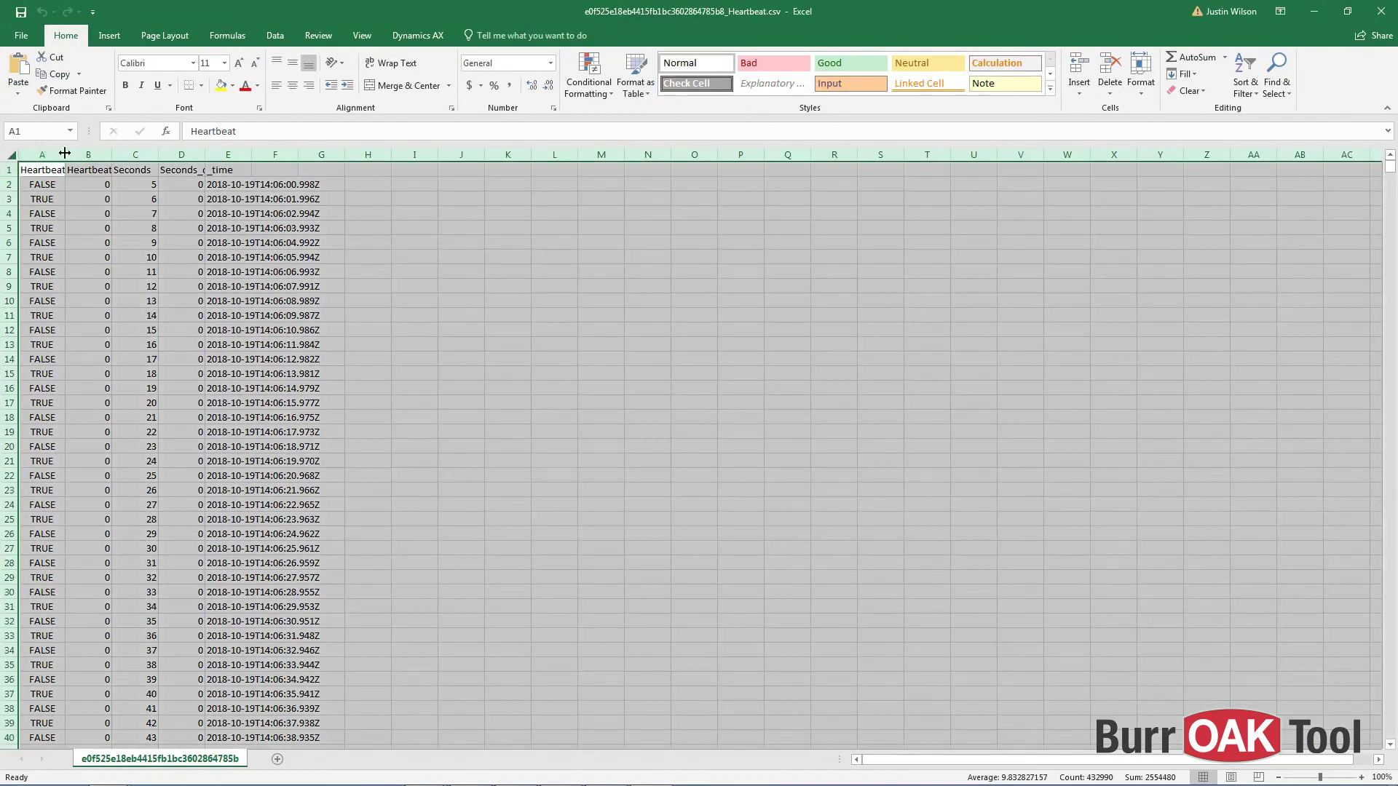
pyautogui.doubleClick(66, 154)
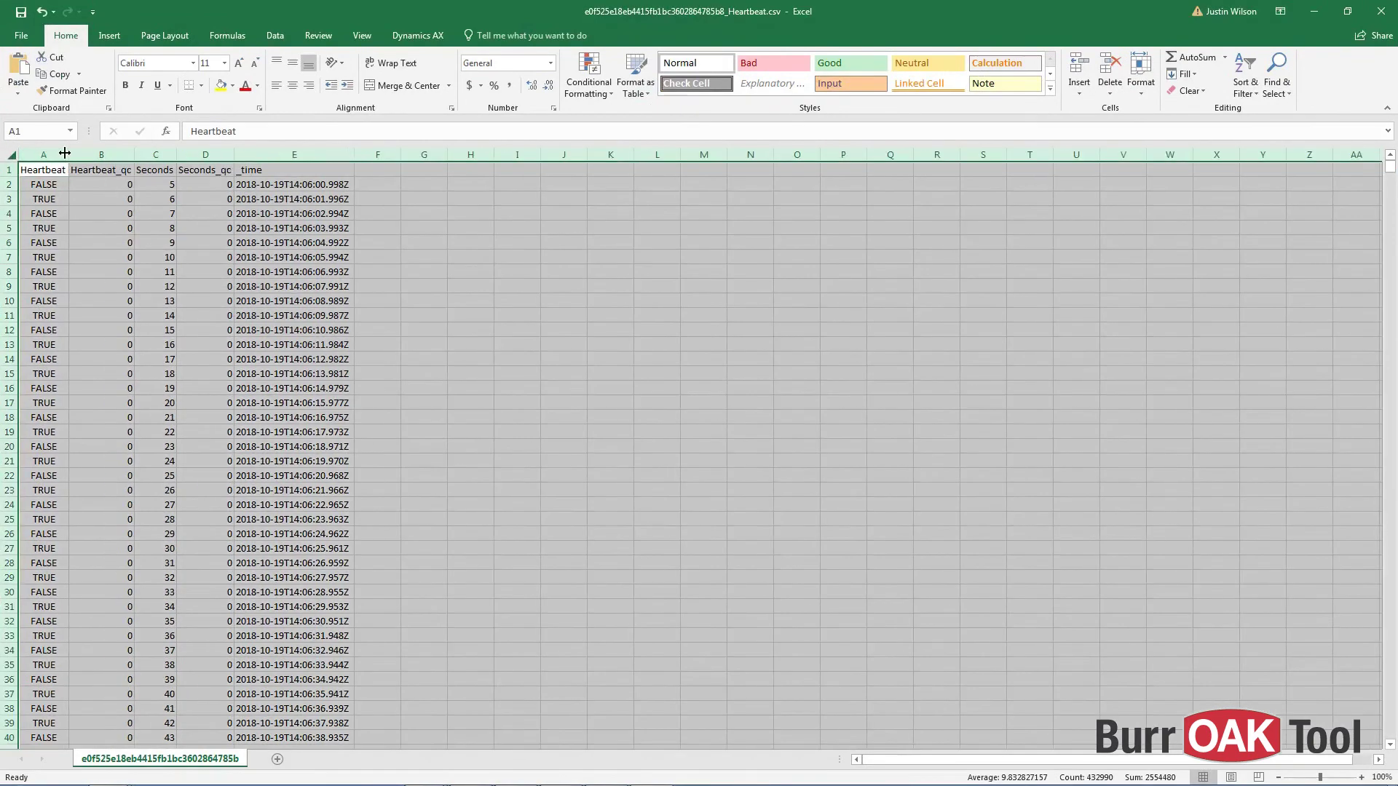
pyautogui.click(408, 202)
# Step: Check the first timestamp in column E, the Seconds value in C2, and the A1 and C1 headers
pyautogui.click(267, 189)
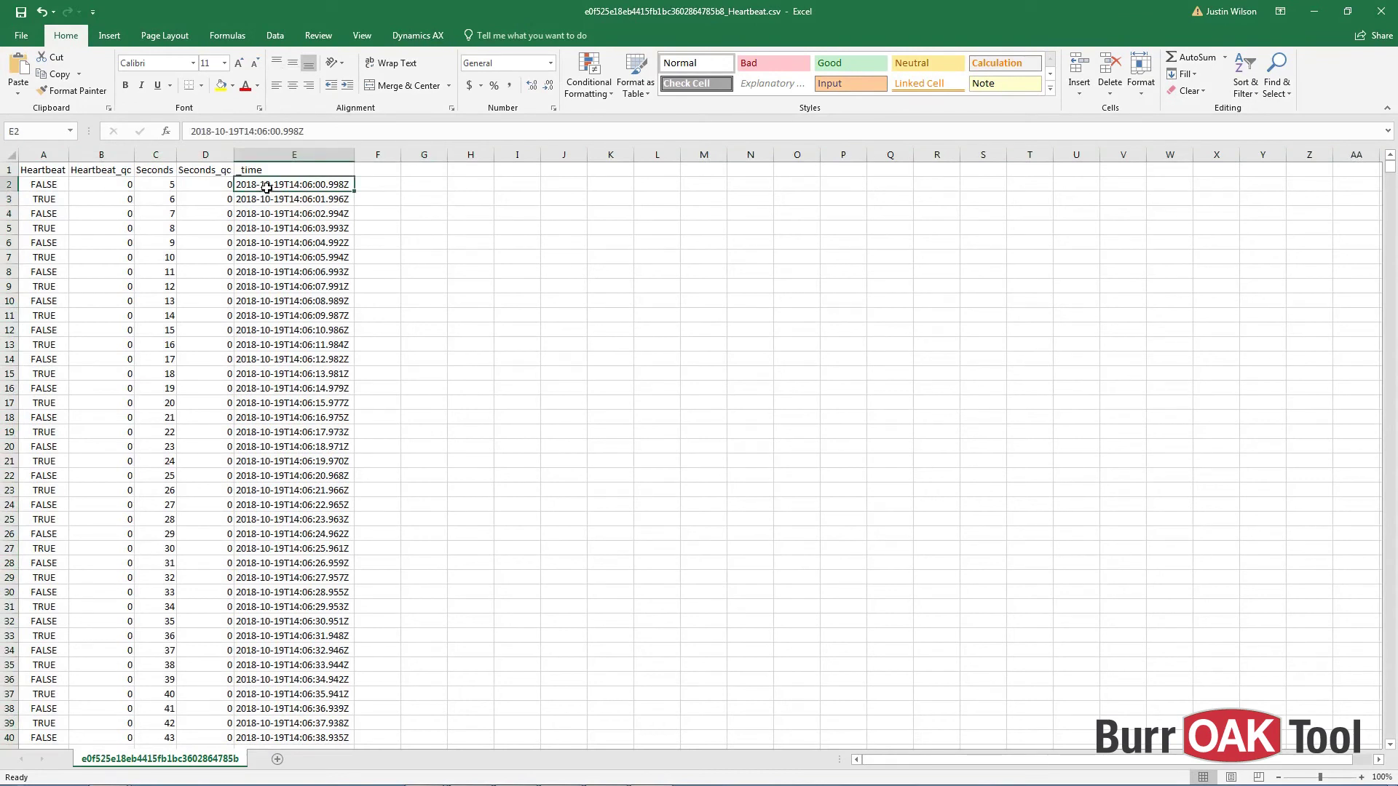
pyautogui.click(159, 184)
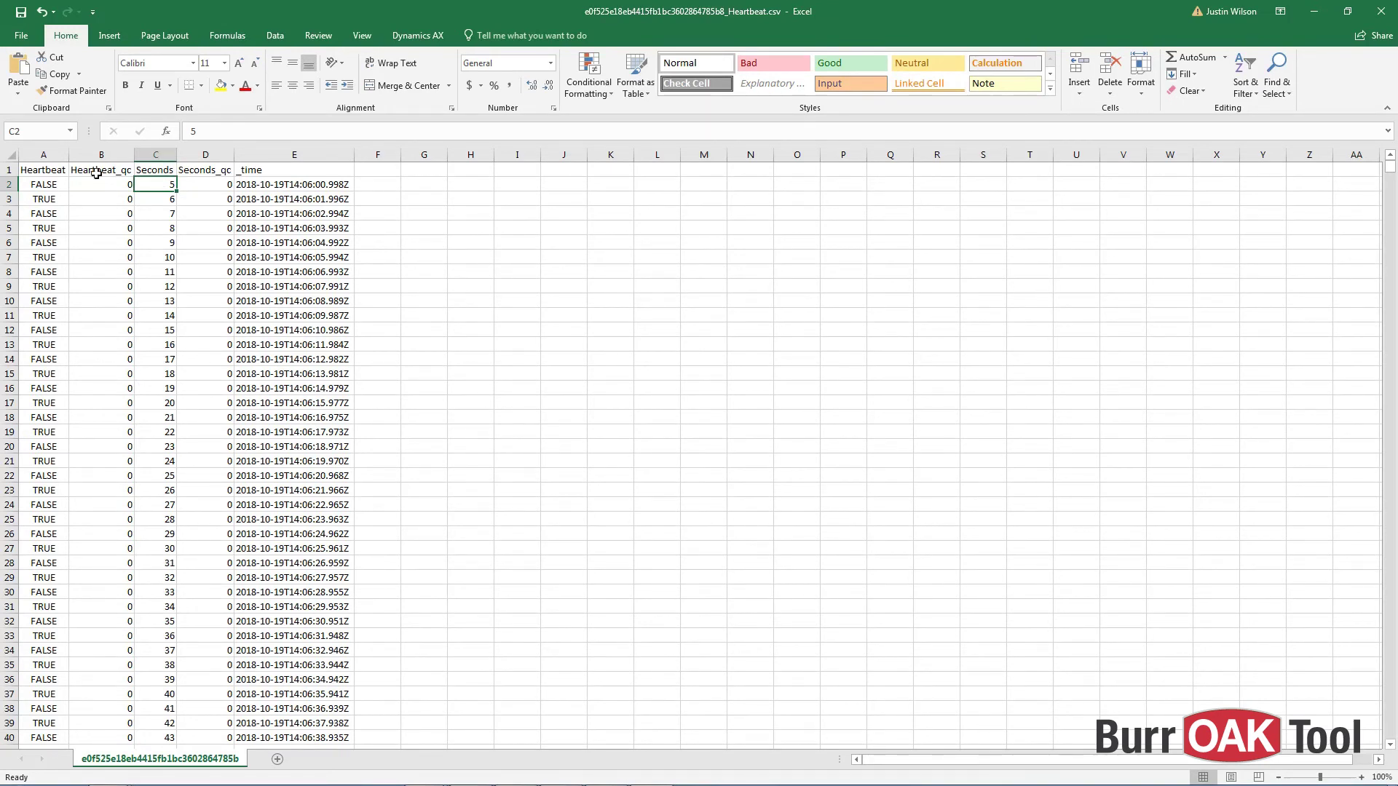
pyautogui.click(56, 167)
pyautogui.click(158, 170)
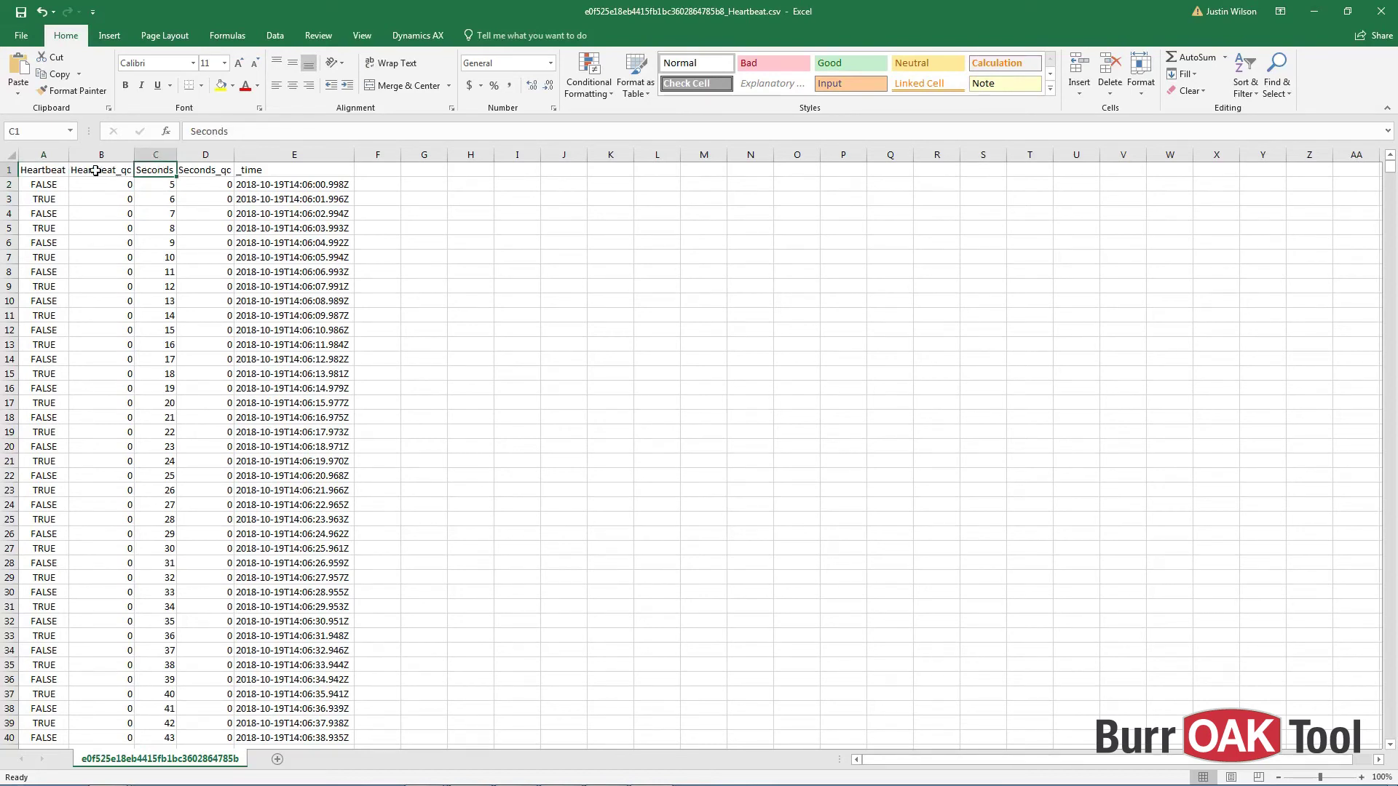
pyautogui.click(56, 171)
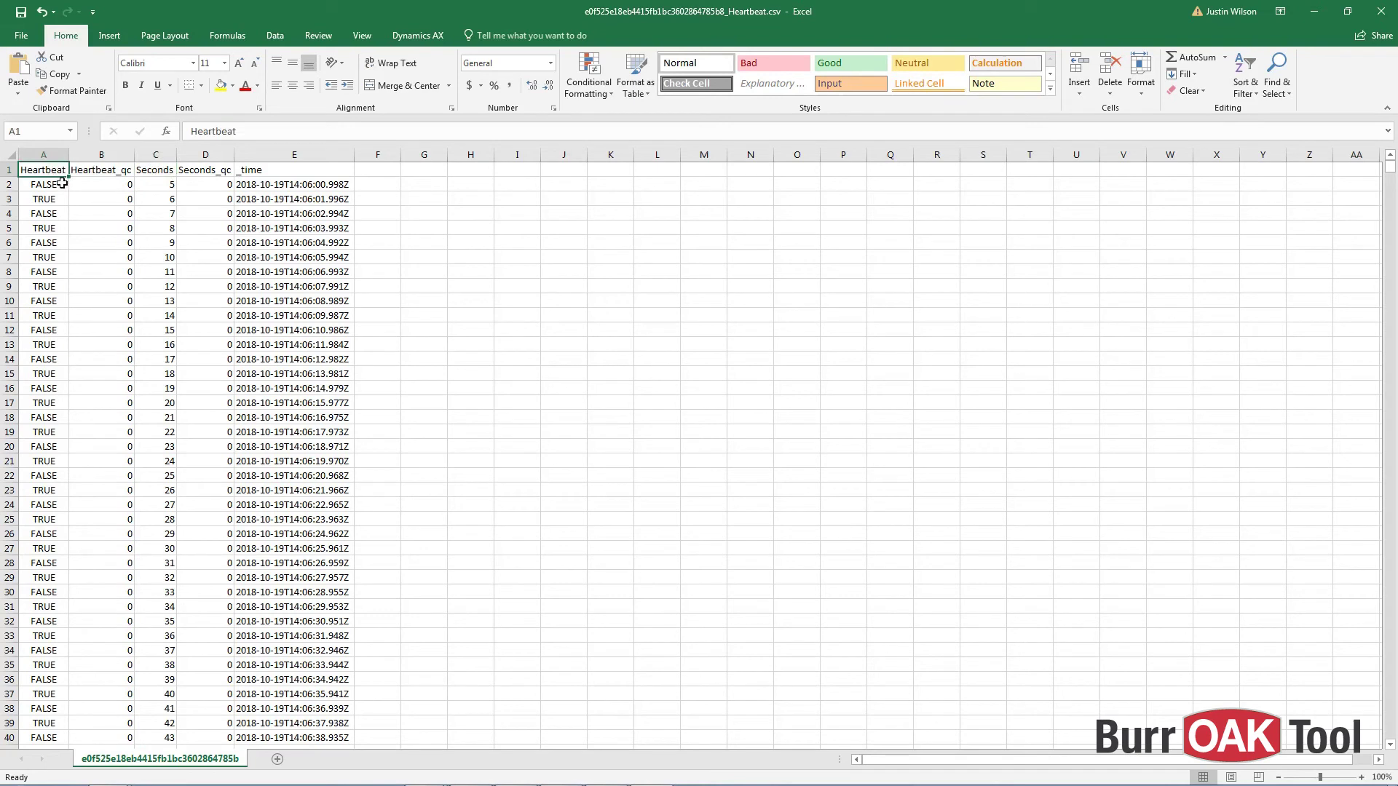
# Step: Step through the Heartbeat values in column A and Seconds values in column C, then return to the asset views grid
pyautogui.click(62, 184)
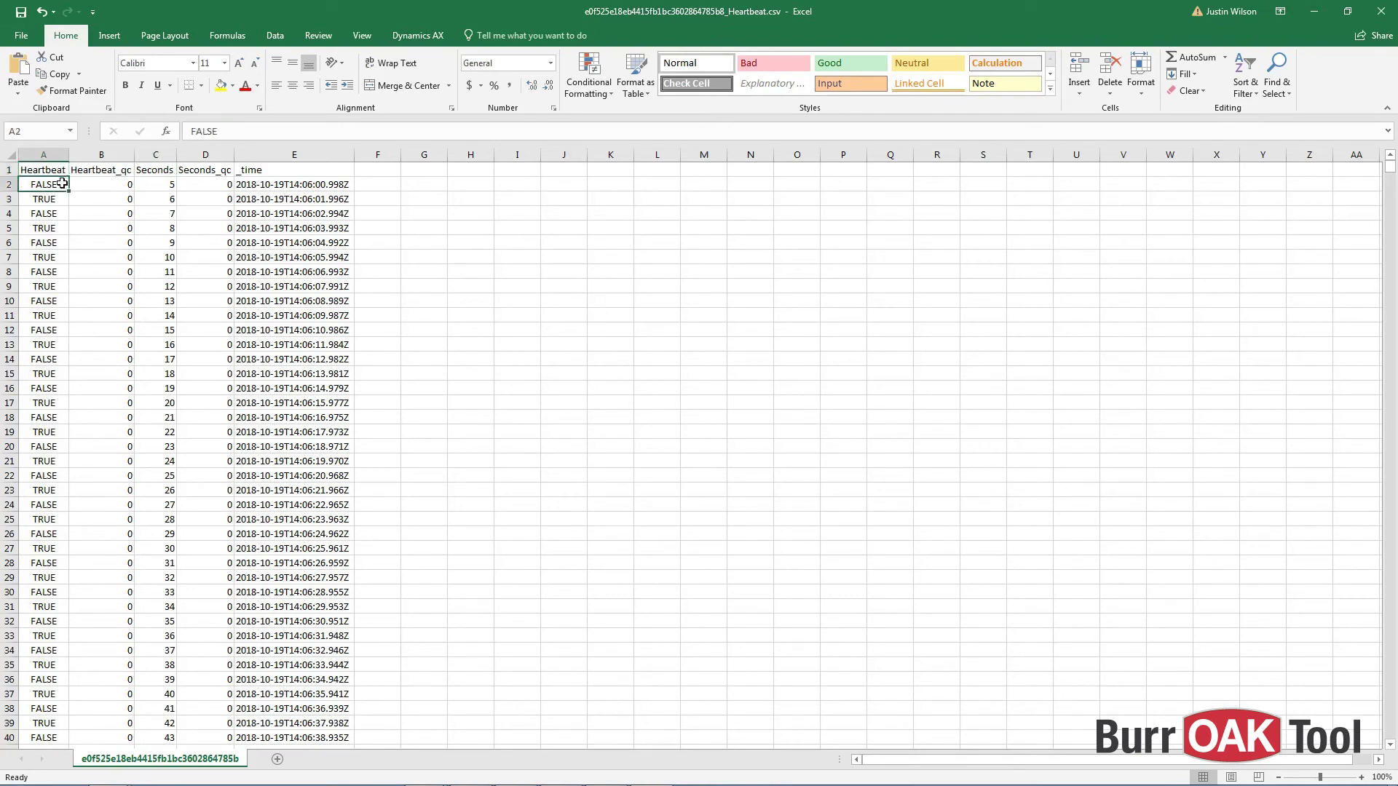
pyautogui.click(55, 202)
pyautogui.click(55, 216)
pyautogui.click(53, 230)
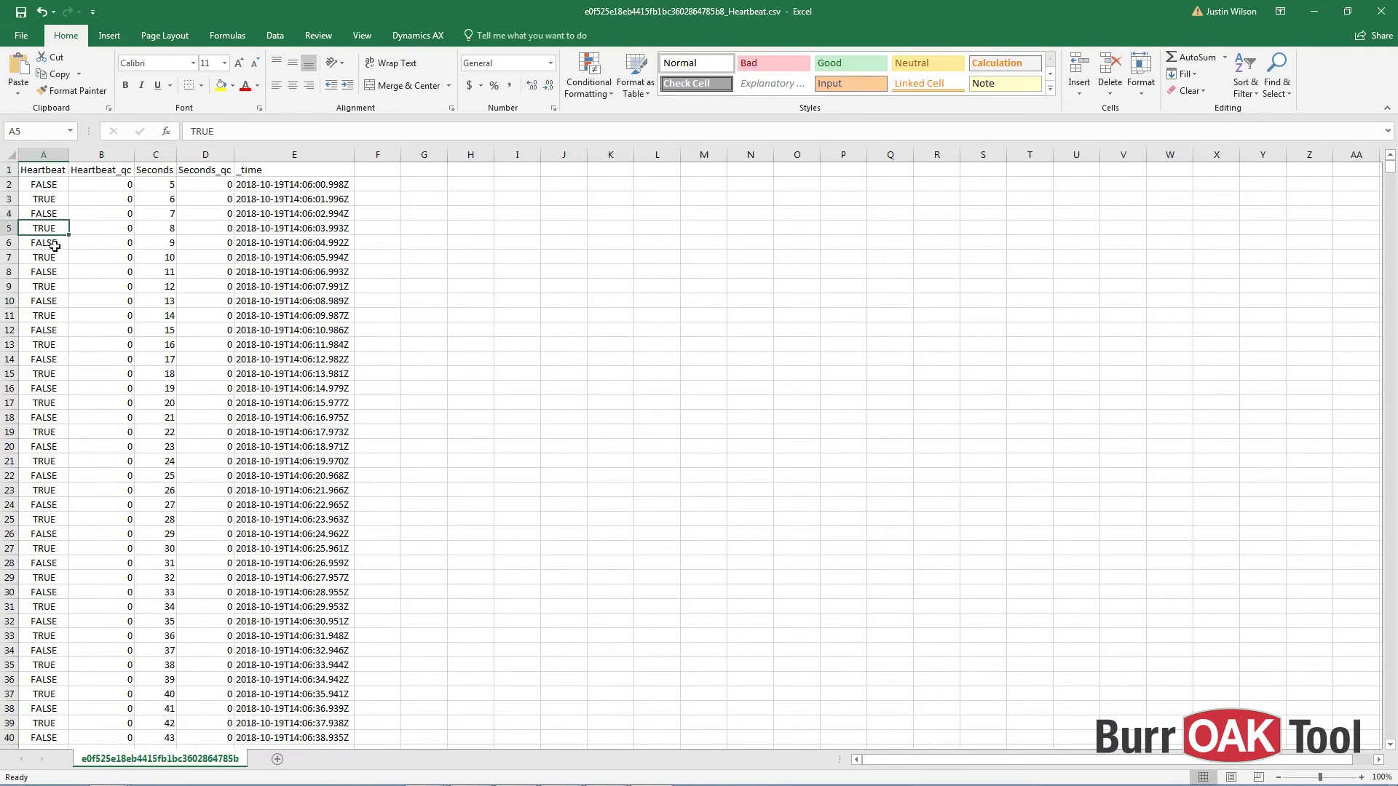
pyautogui.click(55, 245)
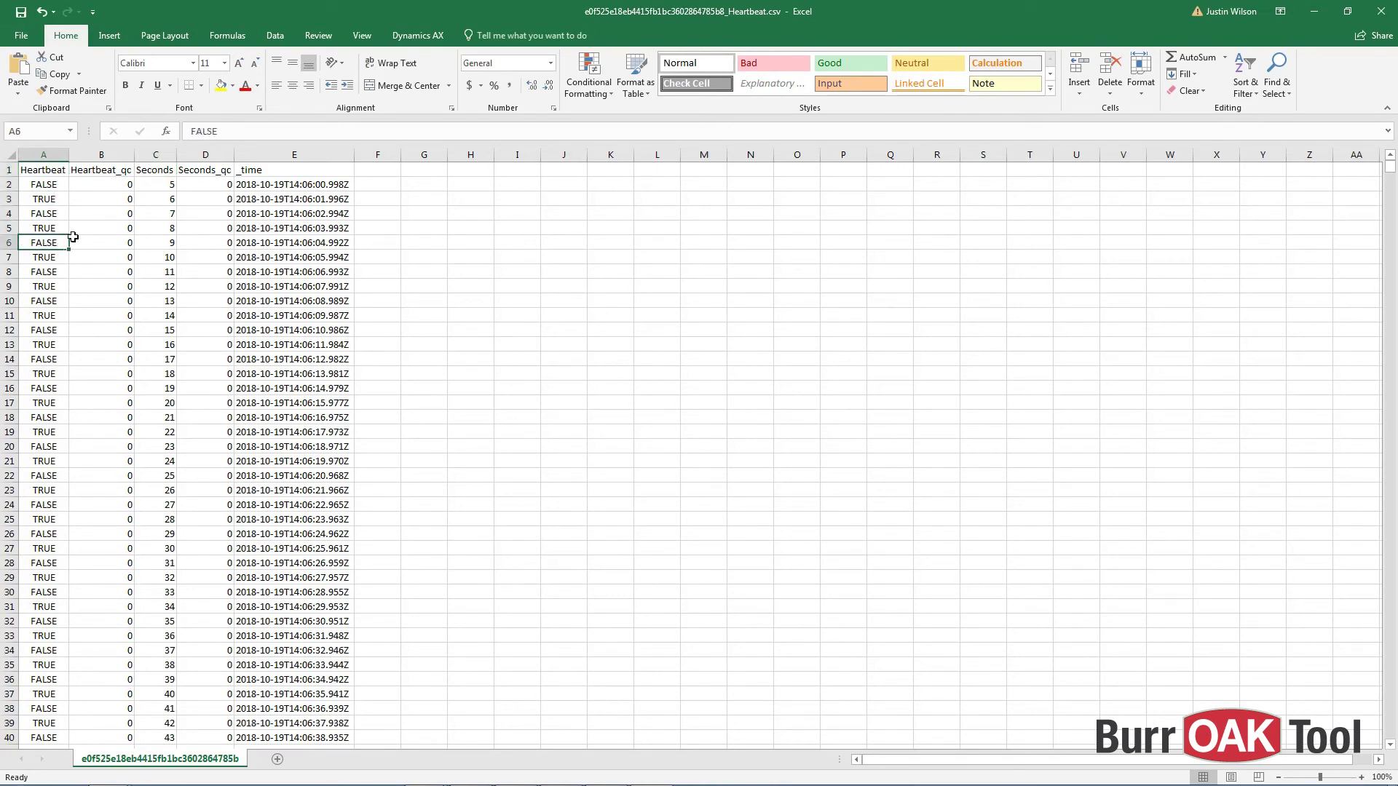
pyautogui.click(148, 185)
pyautogui.click(148, 200)
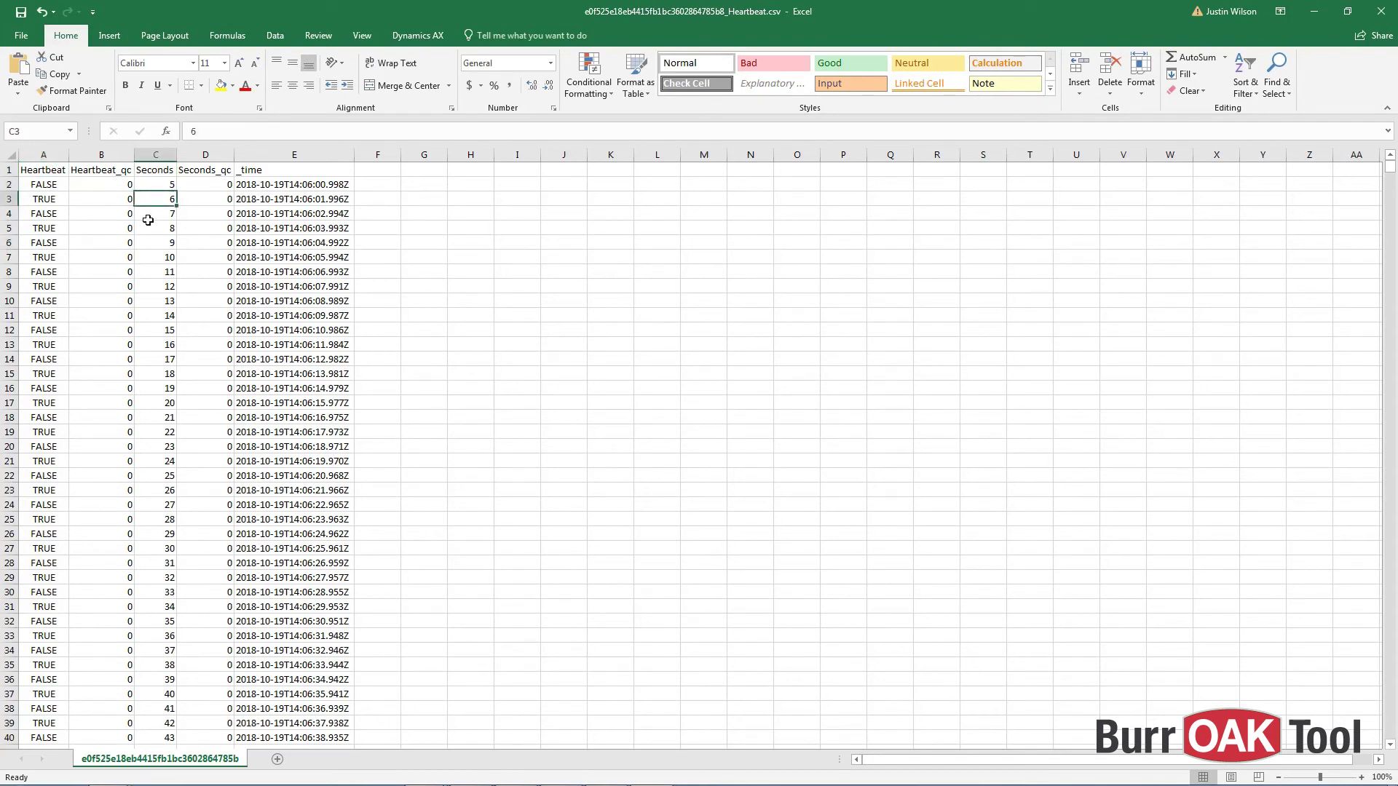
pyautogui.click(146, 214)
pyautogui.click(147, 229)
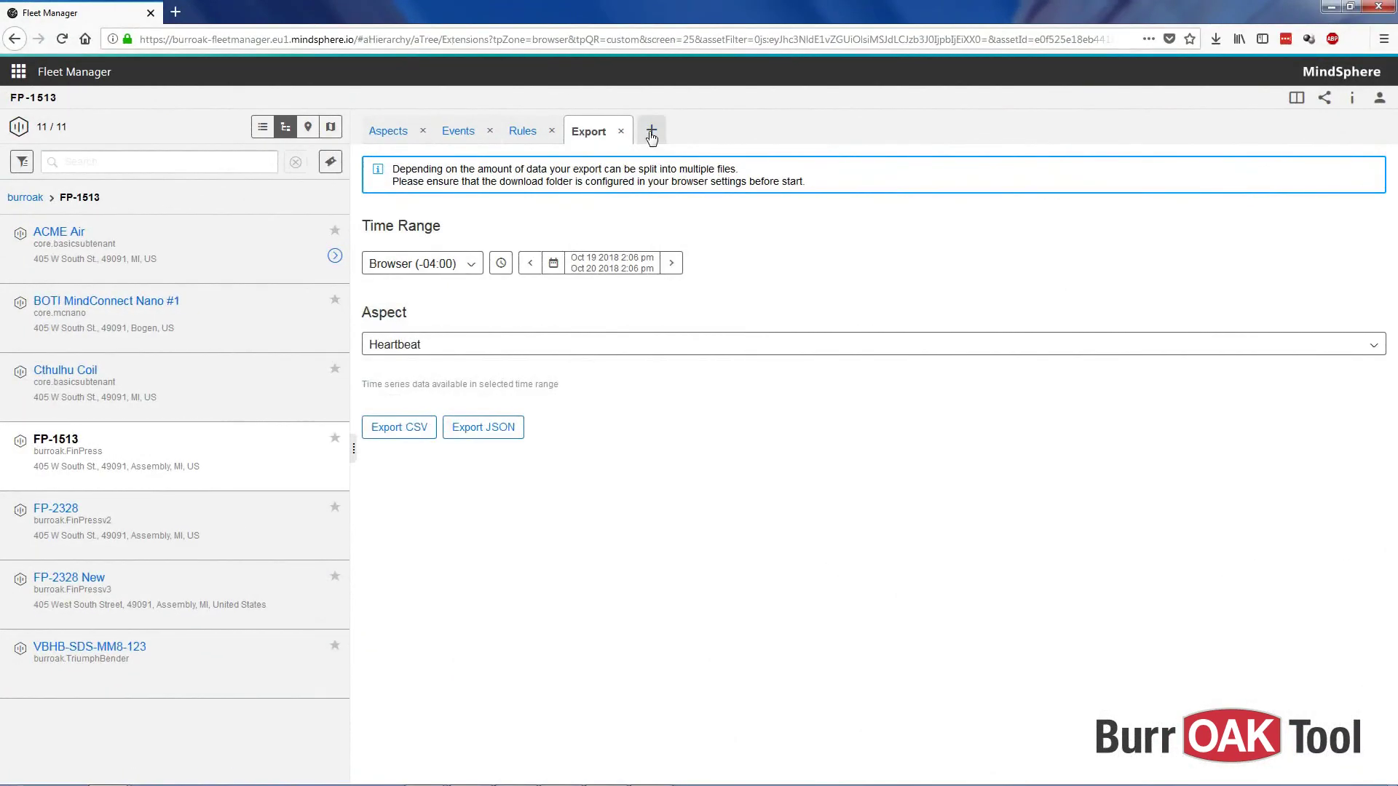
pyautogui.click(652, 134)
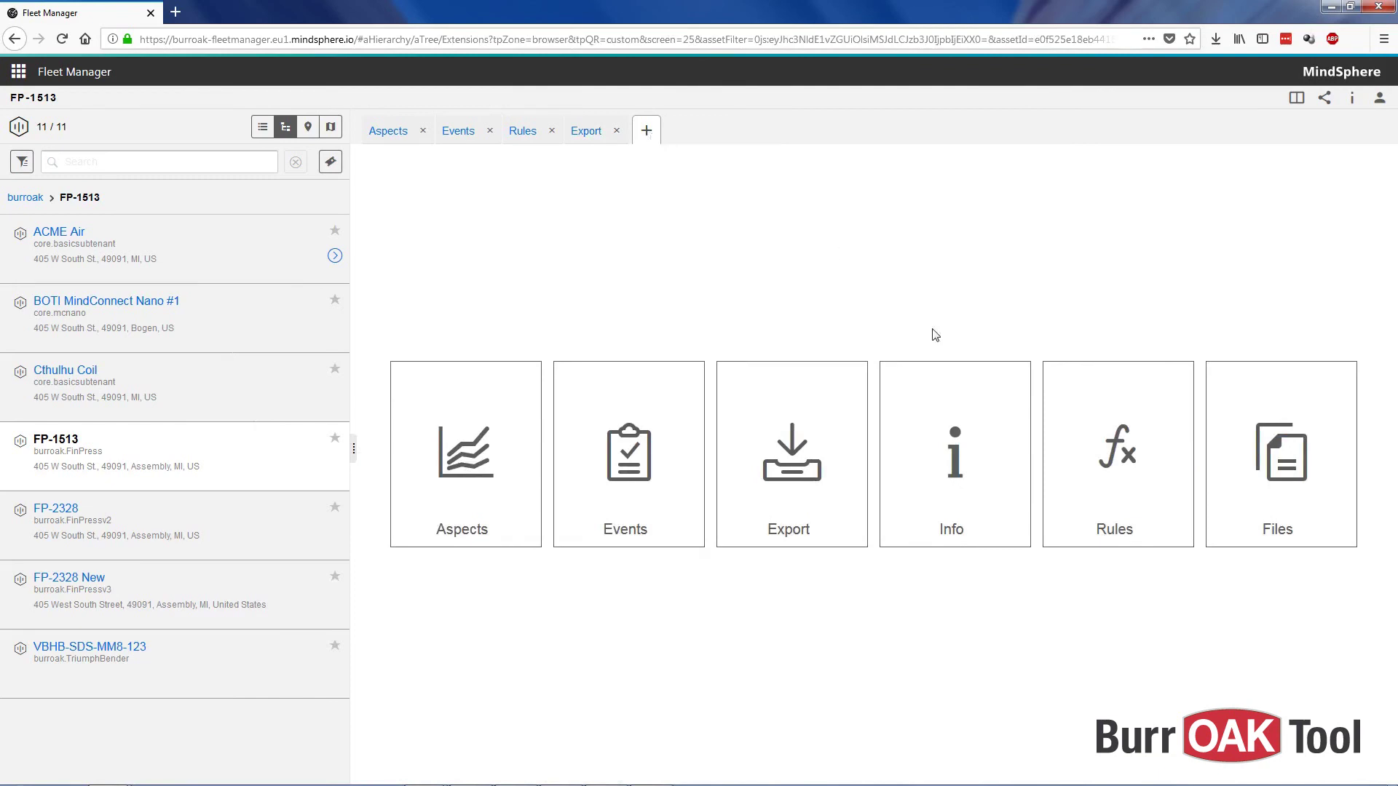
# Step: Open the FP-1513 Info view and review its ID, type and MindConnect connection state
pyautogui.click(998, 474)
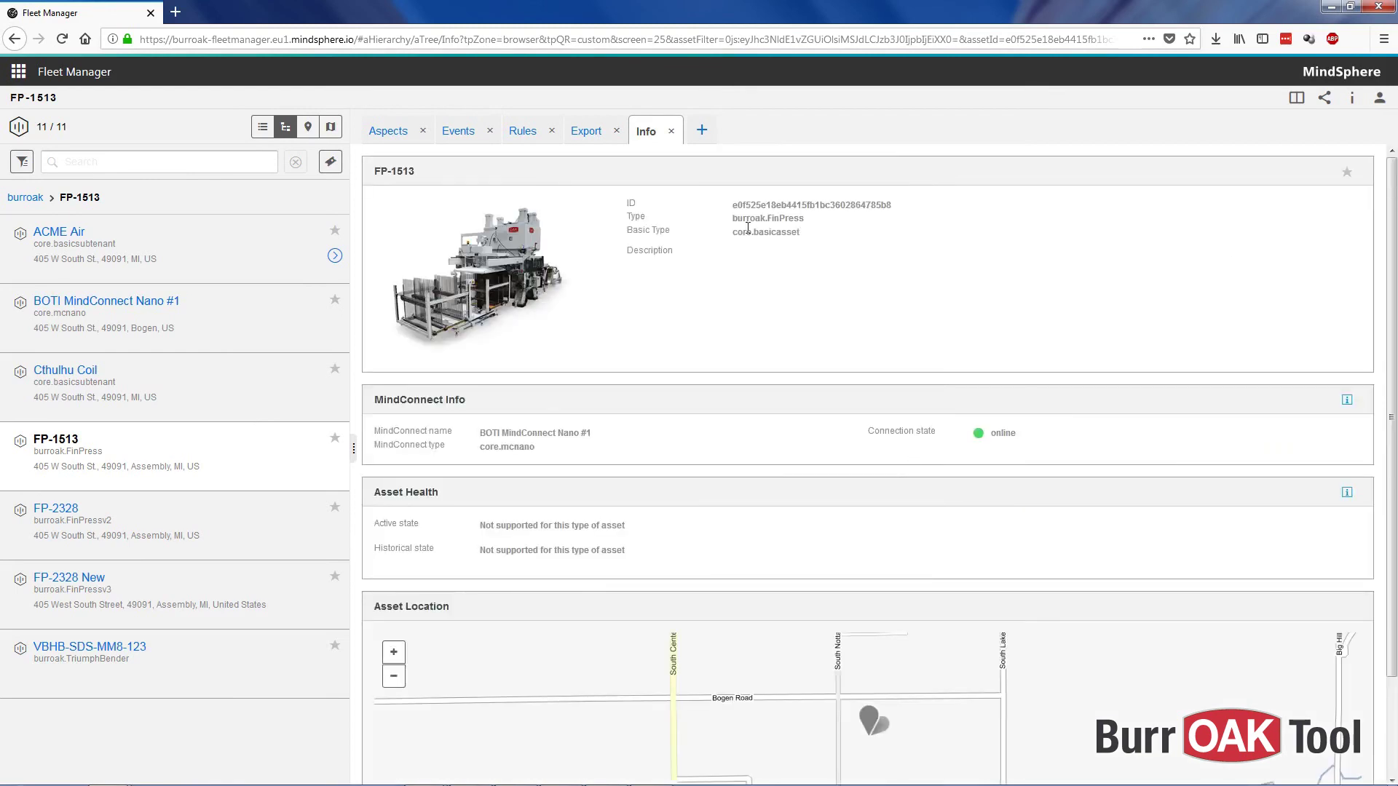
pyautogui.moveTo(734, 201); pyautogui.dragTo(890, 206)
pyautogui.moveTo(794, 218)
pyautogui.mouseDown()
pyautogui.moveTo(739, 235)
pyautogui.moveTo(786, 233)
pyautogui.mouseUp()
pyautogui.moveTo(868, 435); pyautogui.dragTo(1034, 443)
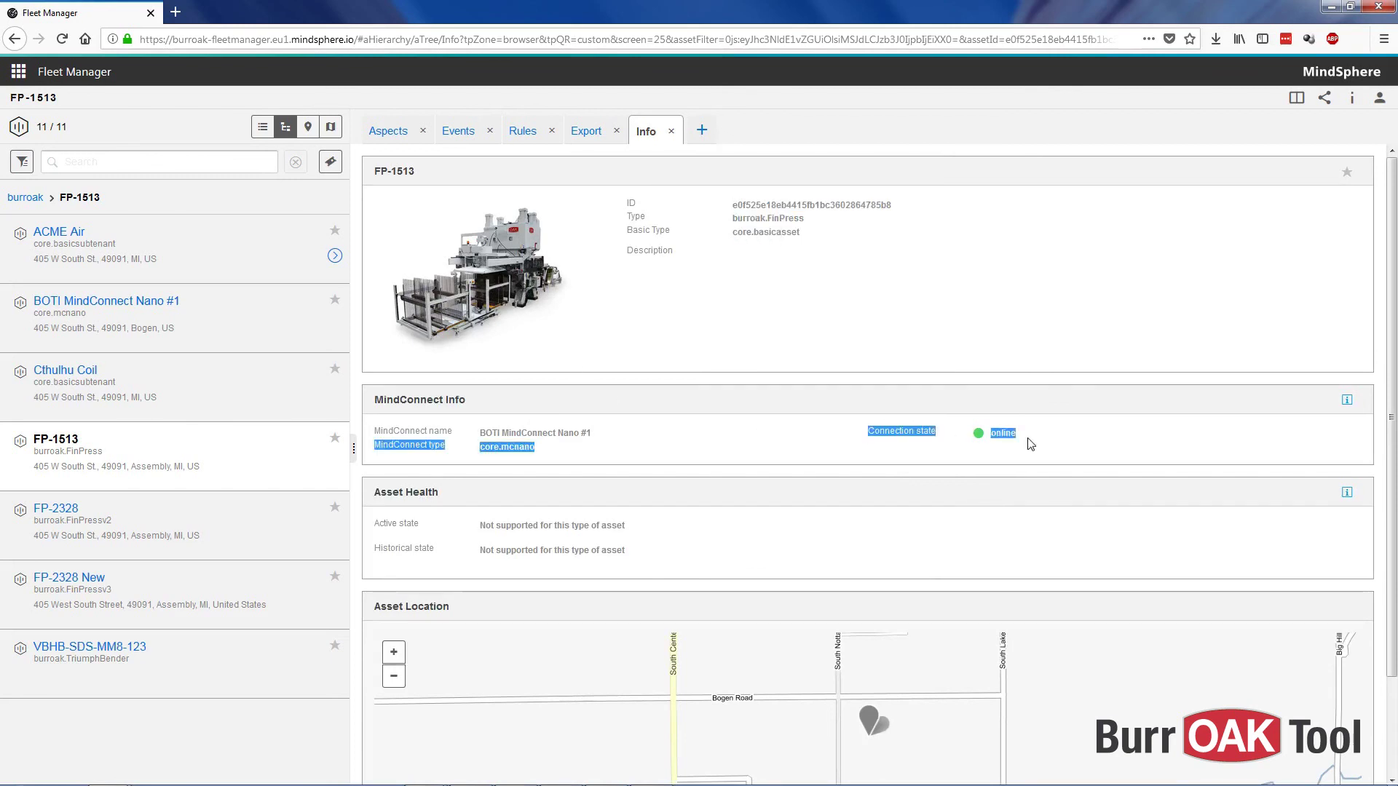
pyautogui.click(1034, 443)
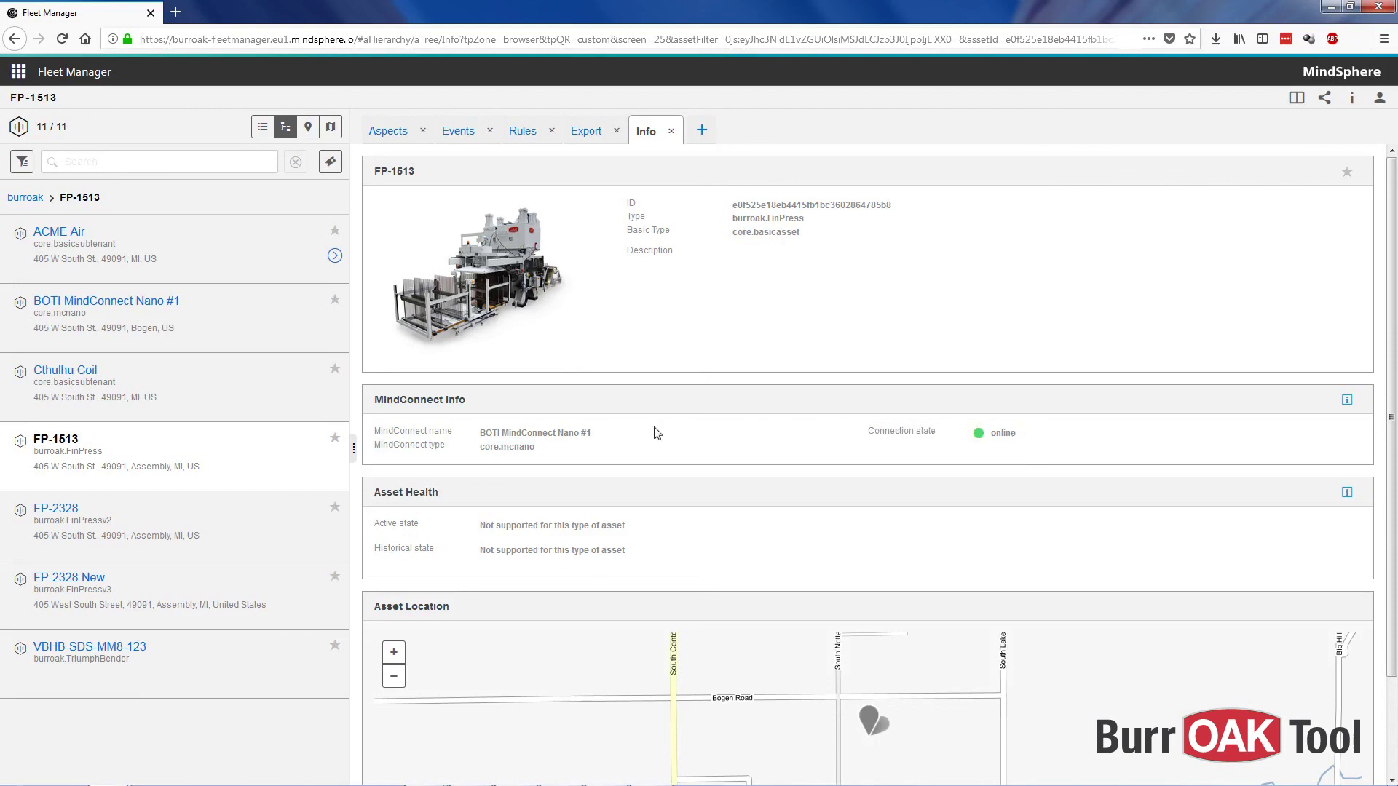
# Step: Check the MindConnect device name and pan the location map to nearby streets, then reopen the asset views grid
pyautogui.moveTo(591, 435); pyautogui.dragTo(478, 435)
pyautogui.click(604, 441)
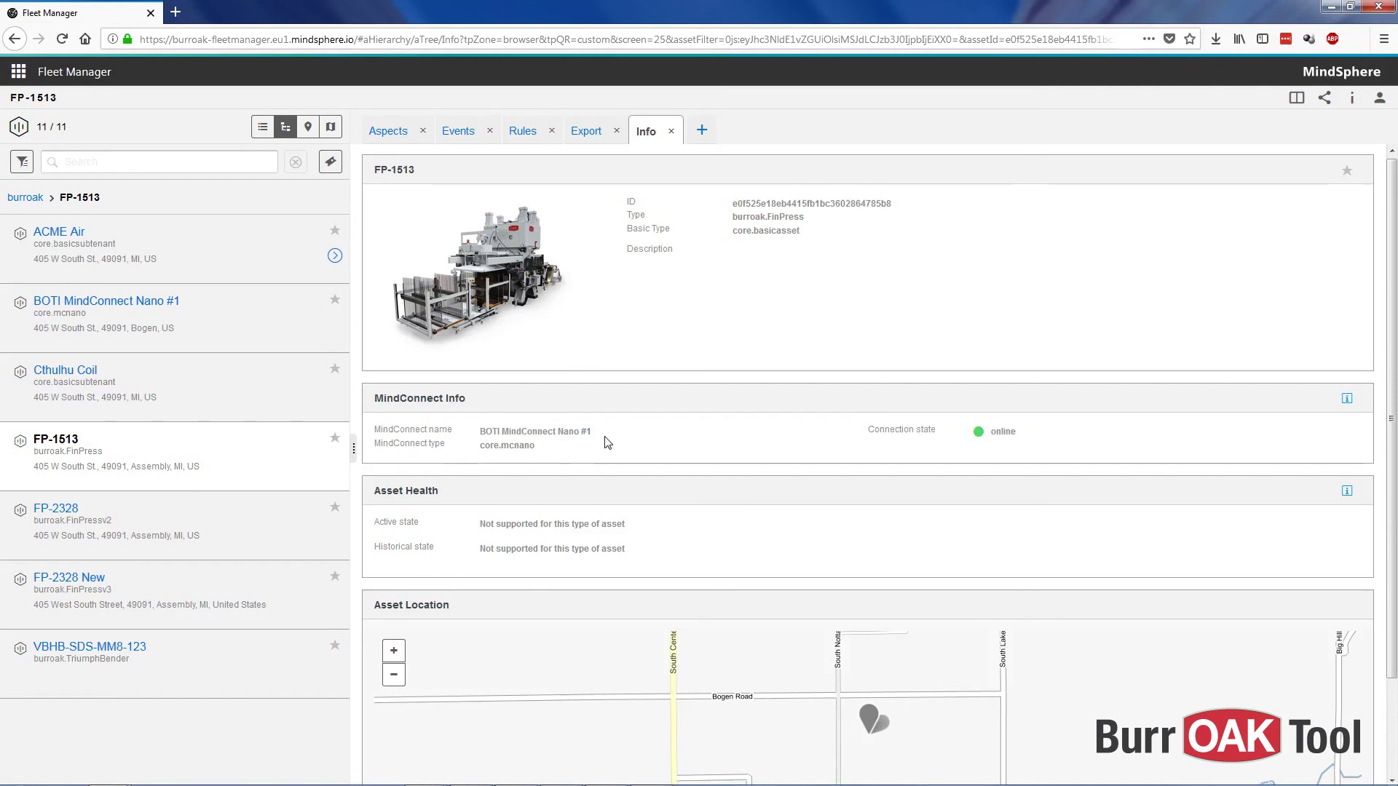
pyautogui.scroll(-3, 603, 441)
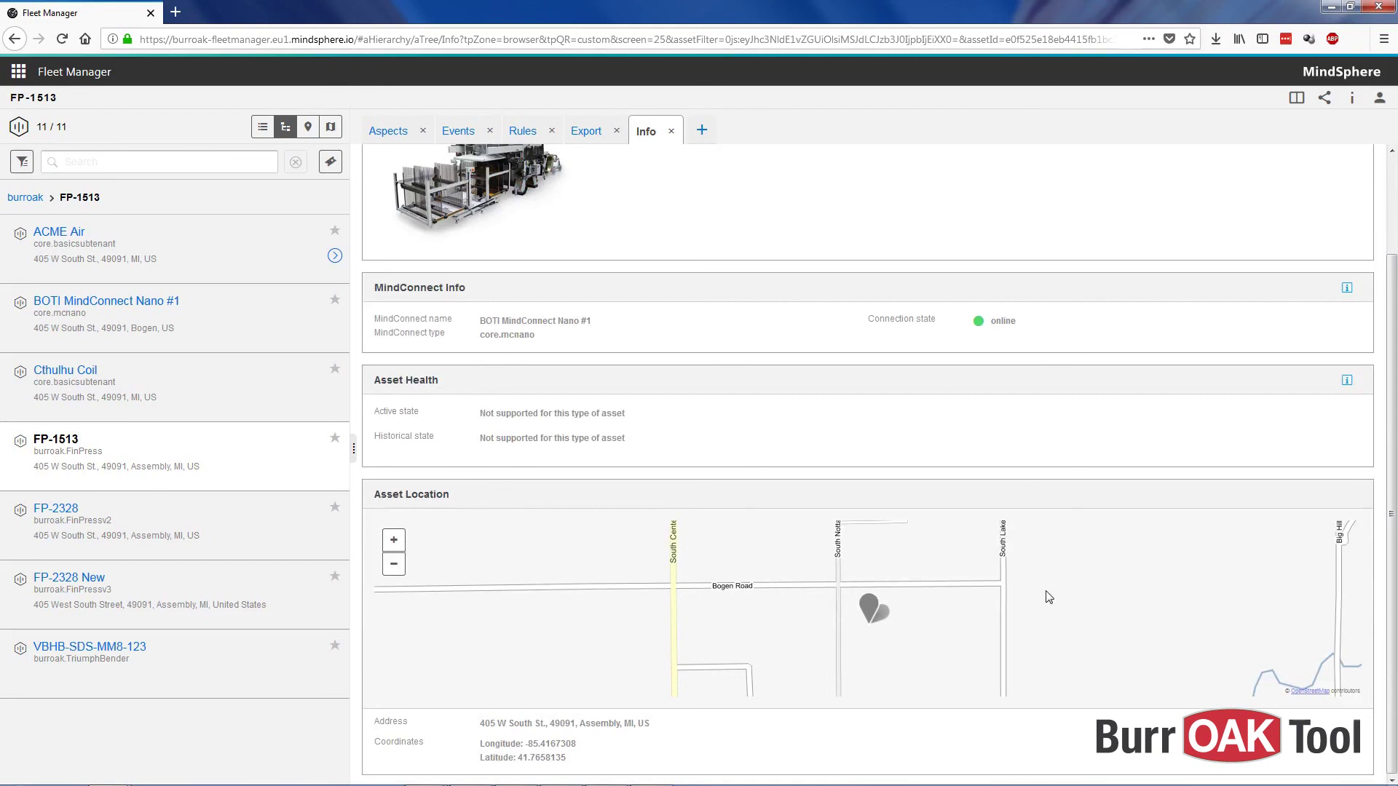
pyautogui.moveTo(1049, 593)
pyautogui.mouseDown()
pyautogui.moveTo(910, 681)
pyautogui.moveTo(861, 672)
pyautogui.moveTo(998, 630)
pyautogui.mouseUp()
pyautogui.click(703, 131)
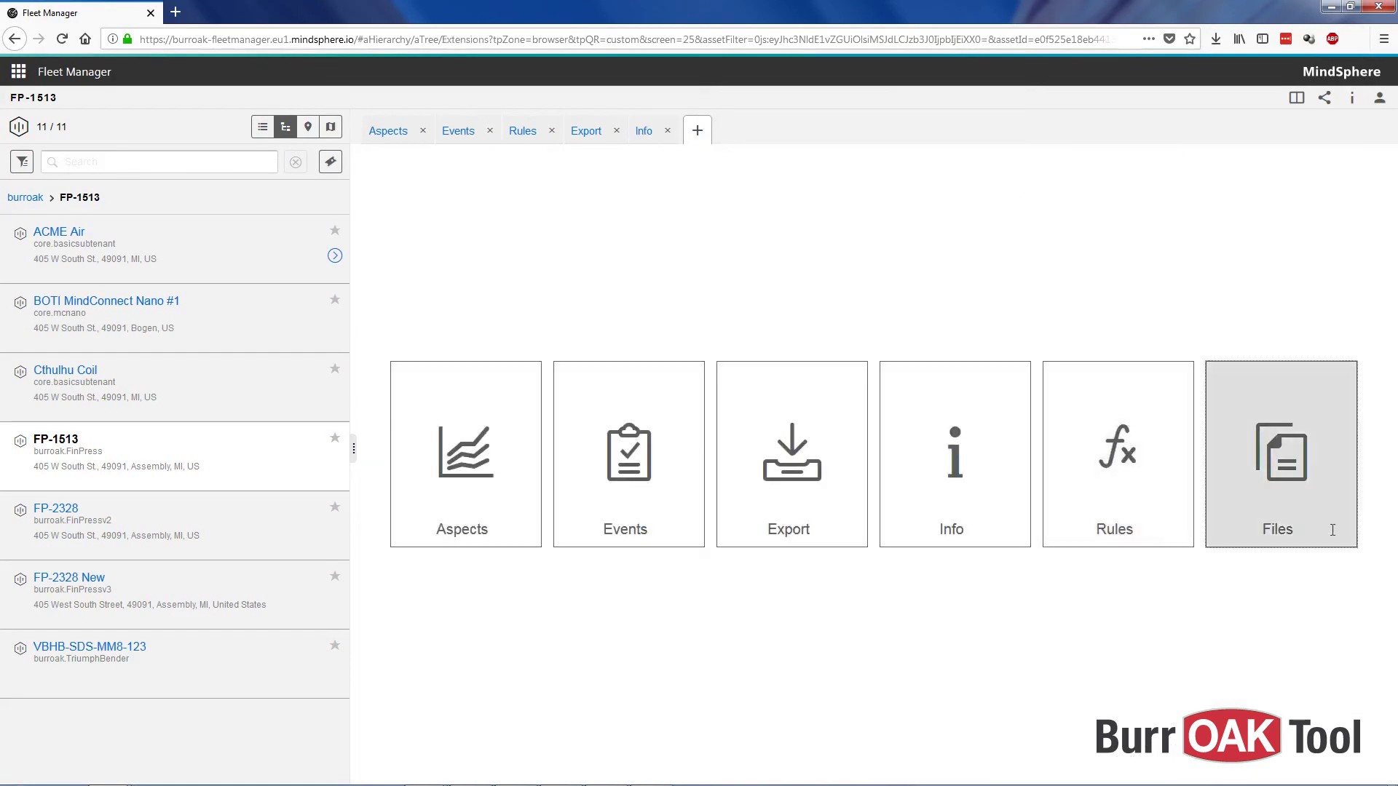
# Step: Open the Files view for FP-1513, which lists no files for the asset
pyautogui.click(1333, 531)
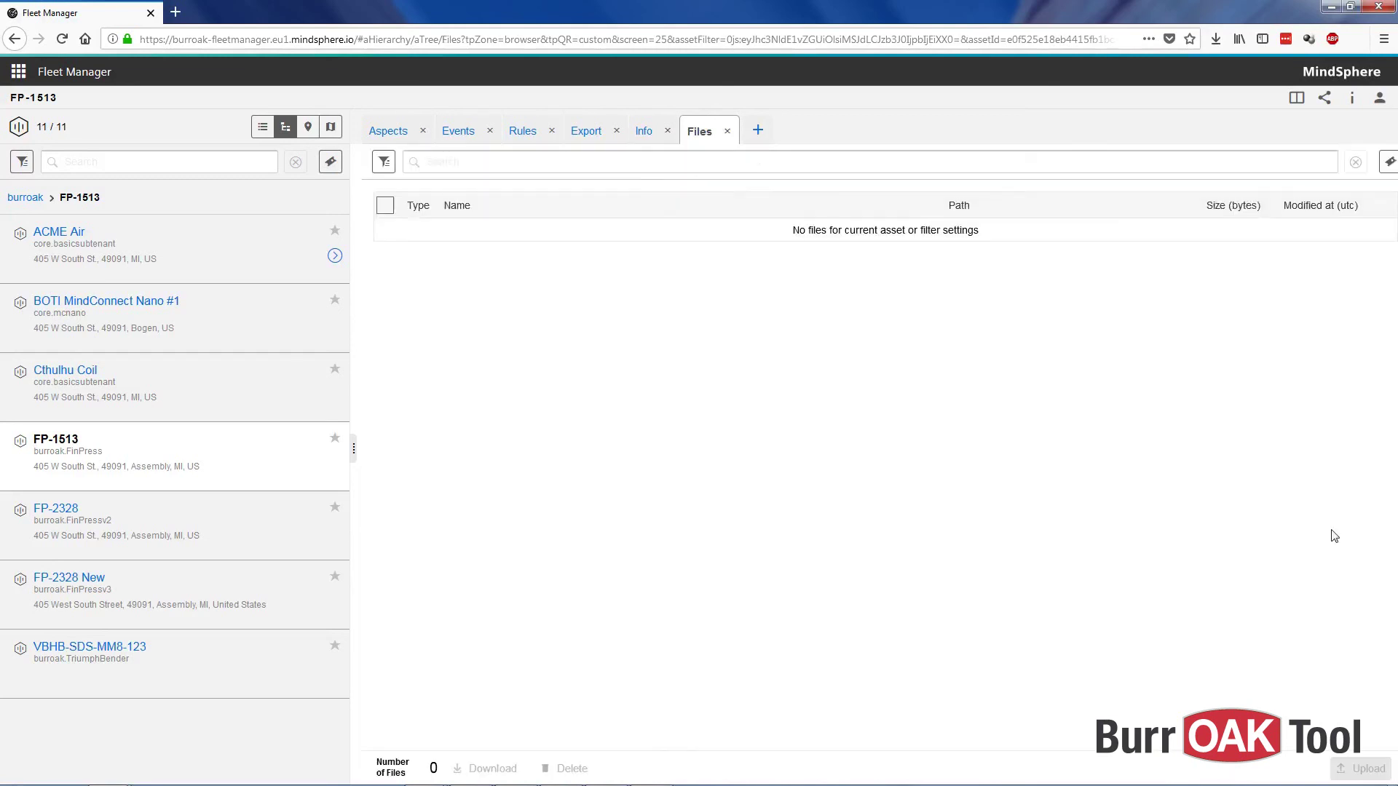